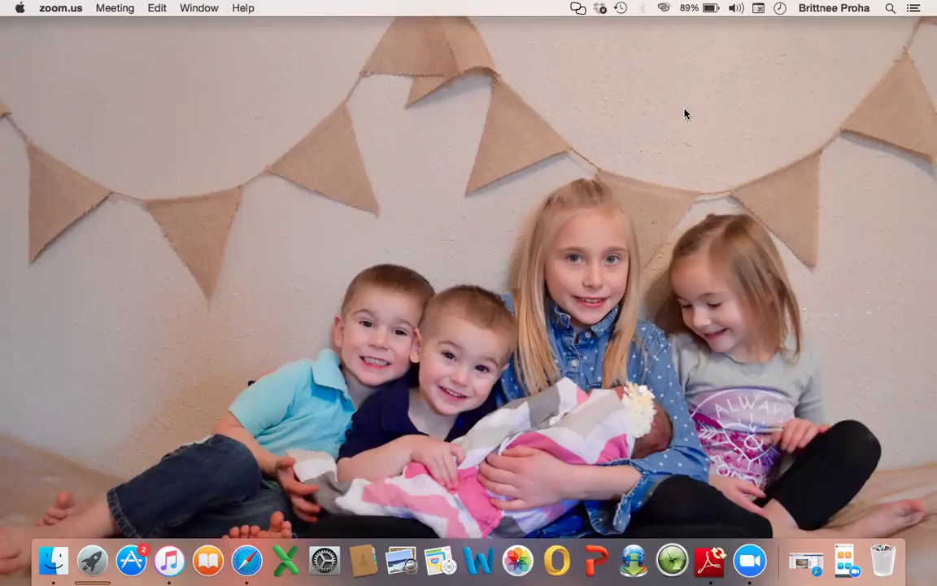
- Bring up the Safari window and view the beginning of the Essential oils 101 class outline
left_click(805, 561)
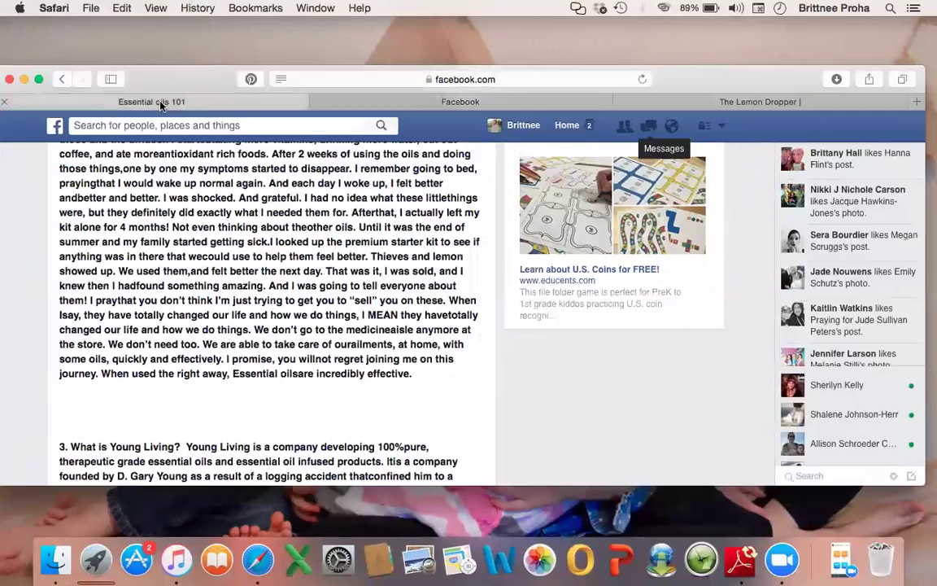
left_click(154, 101)
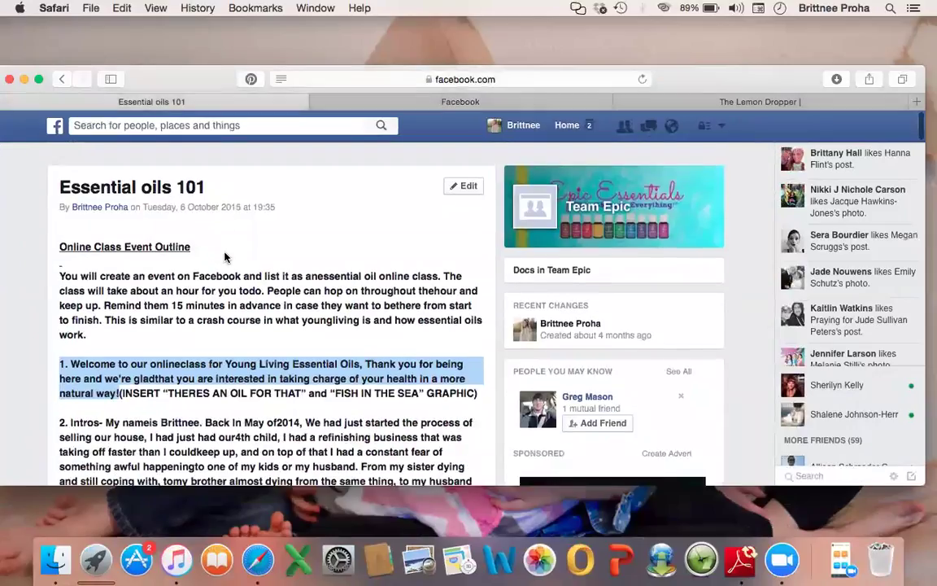
scroll(226, 257, "down", 1)
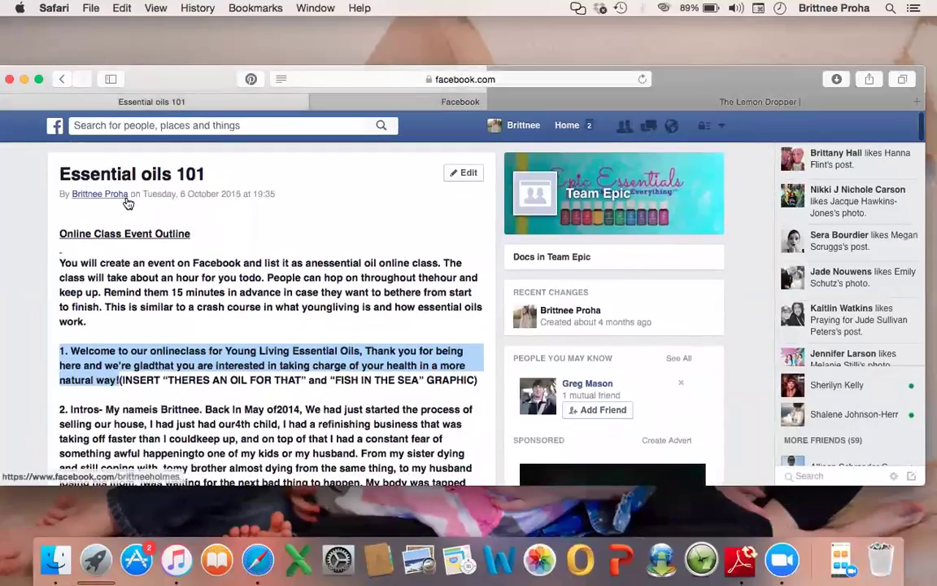
- Find the Team Epic group through the Facebook search and open its files
left_click(77, 125)
type("te")
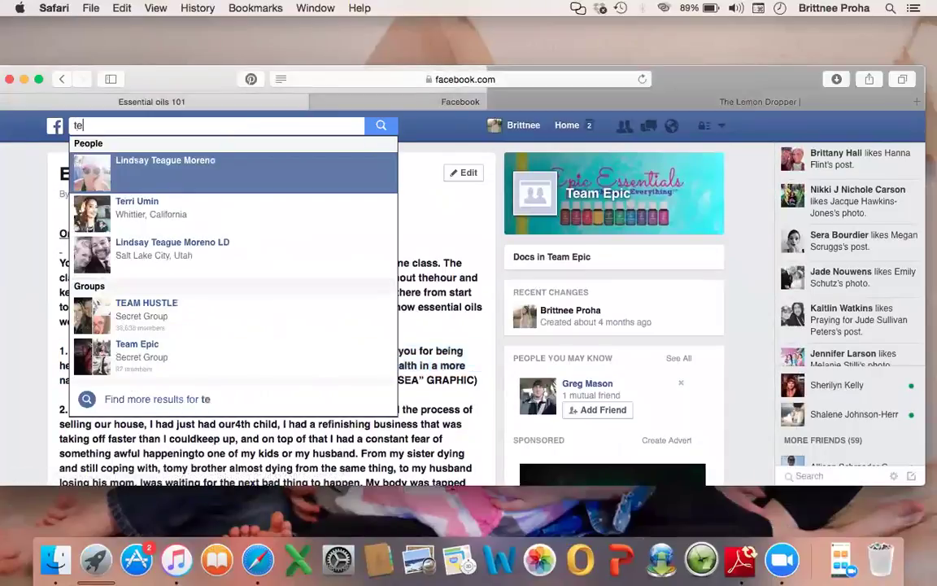
key("Escape")
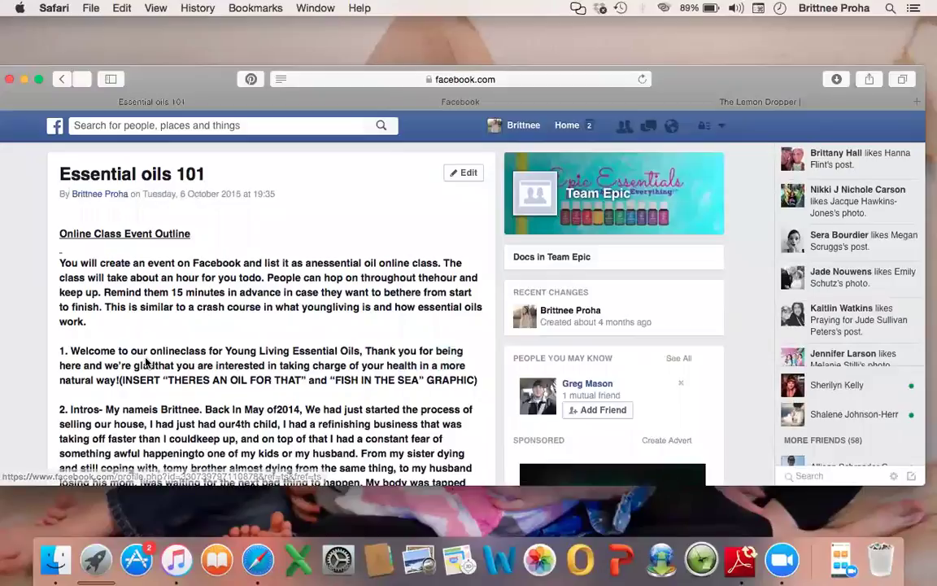
key("super+bracketleft")
left_click(455, 337)
scroll(453, 340, "down", 3)
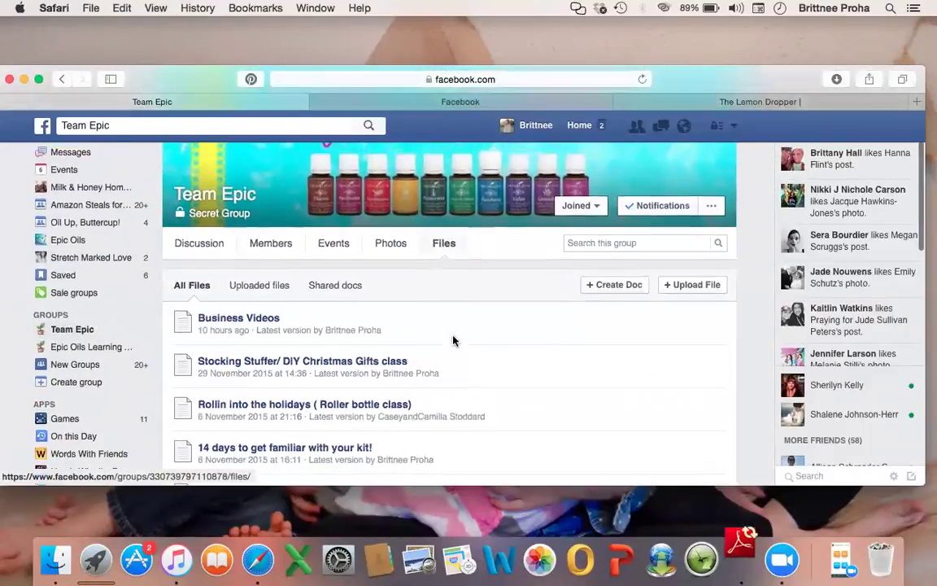
- Look through the Team Epic group's files for class outlines and other team documents
scroll(308, 398, "down", 3)
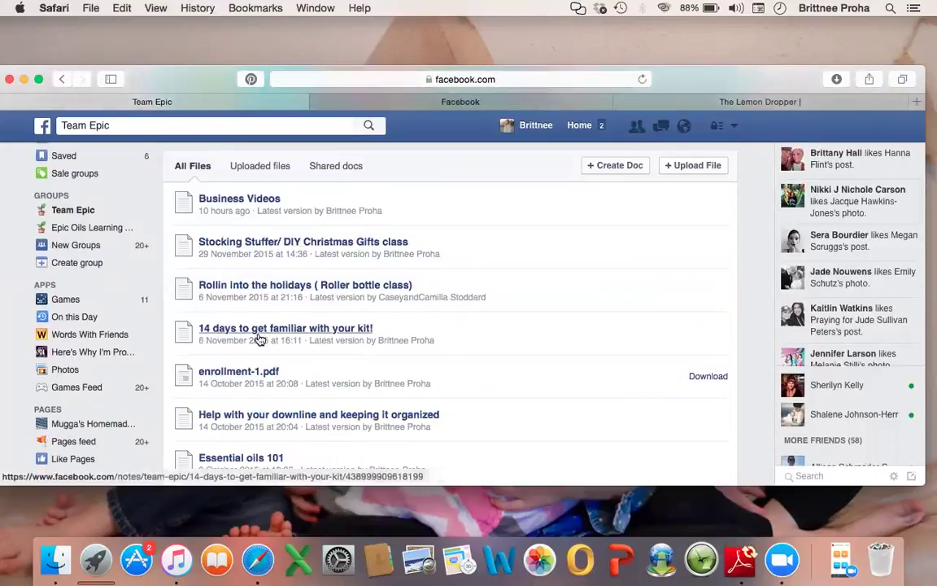
scroll(216, 391, "down", 2)
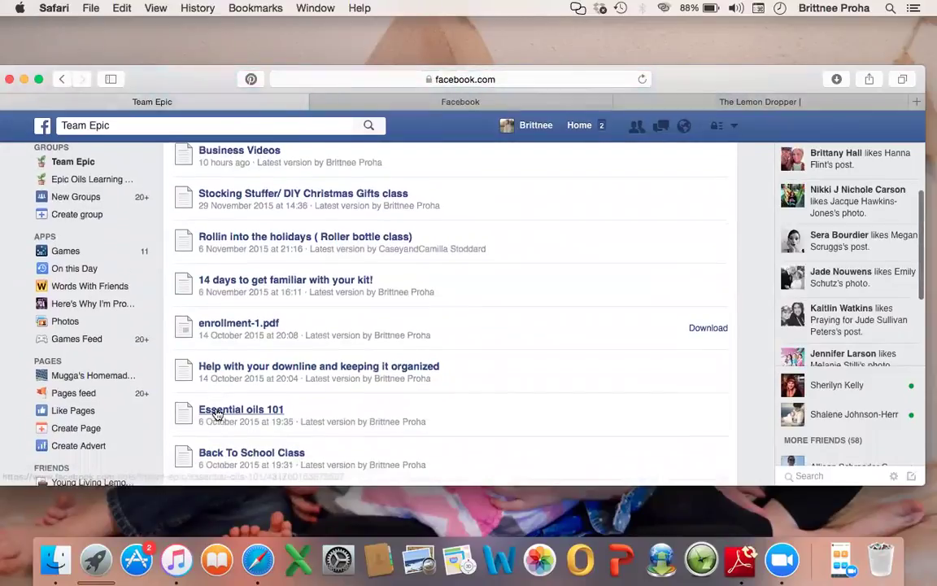
scroll(213, 419, "down", 3)
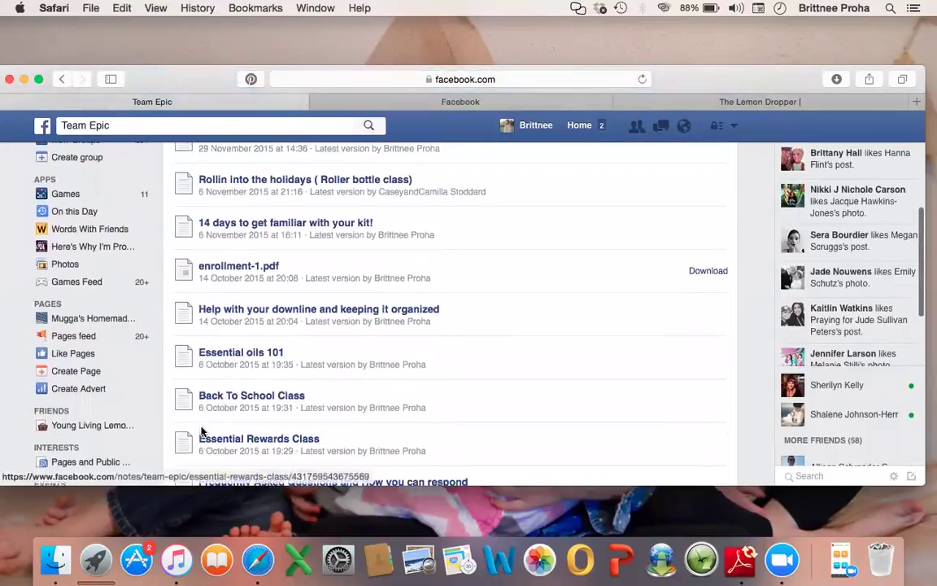
scroll(212, 407, "down", 6)
scroll(231, 276, "down", 2)
scroll(233, 274, "down", 6)
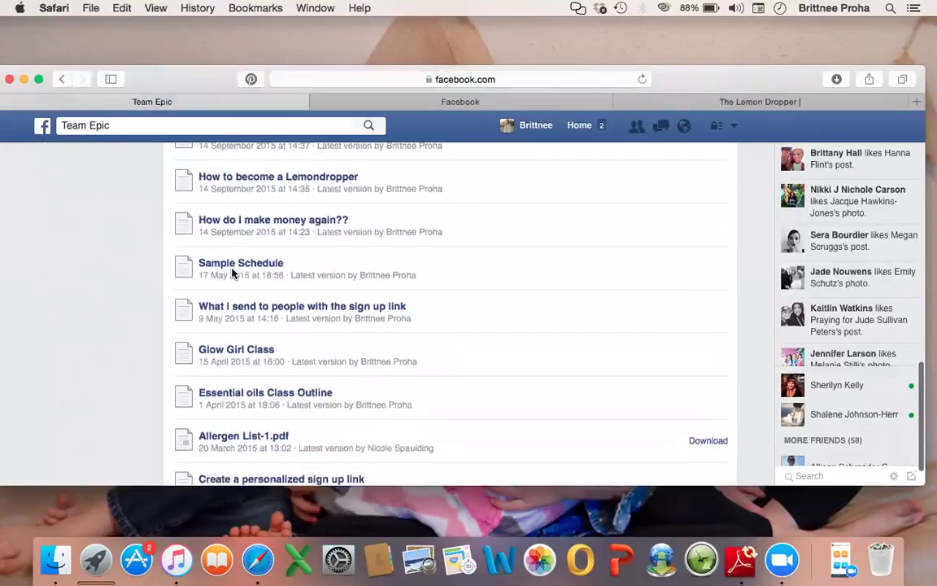
scroll(241, 310, "down", 2)
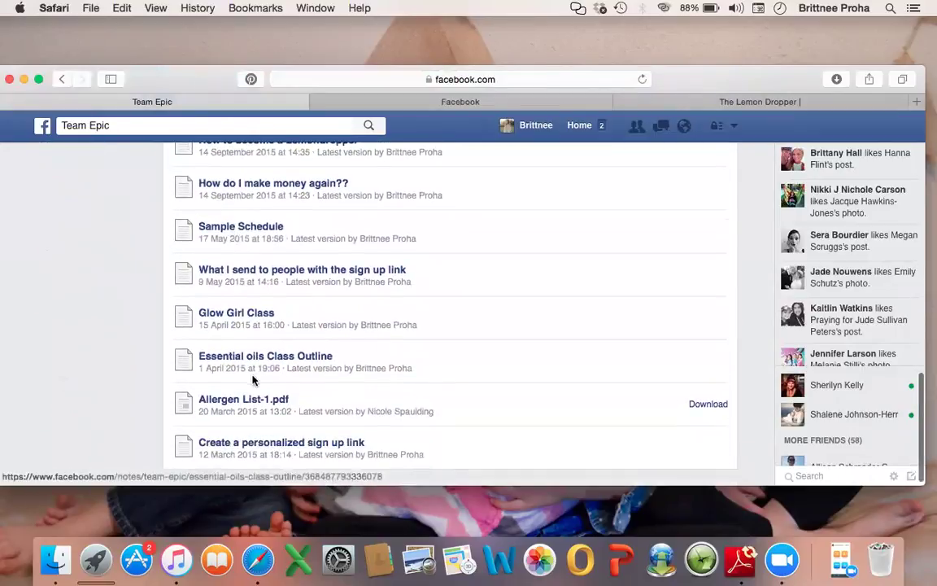
scroll(330, 366, "up", 5)
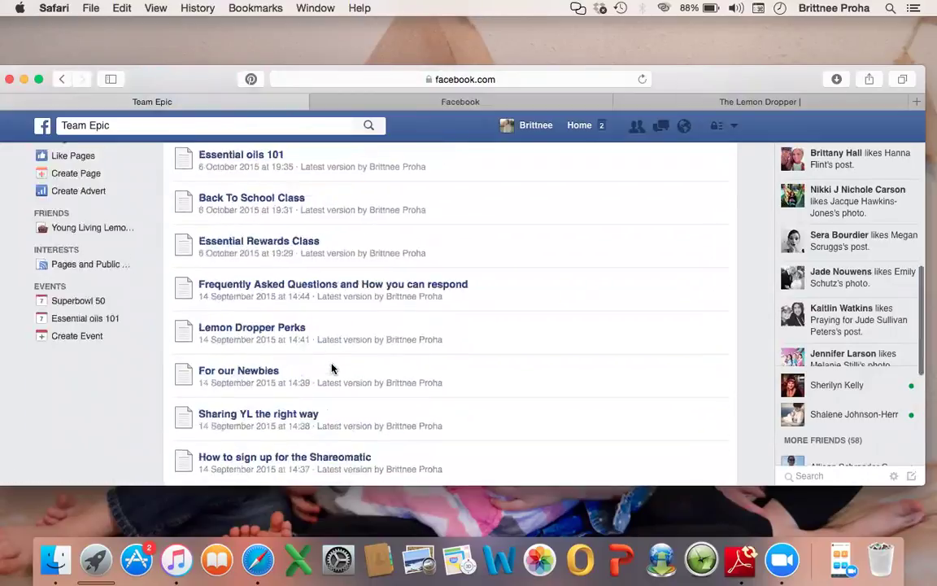
scroll(332, 368, "up", 10)
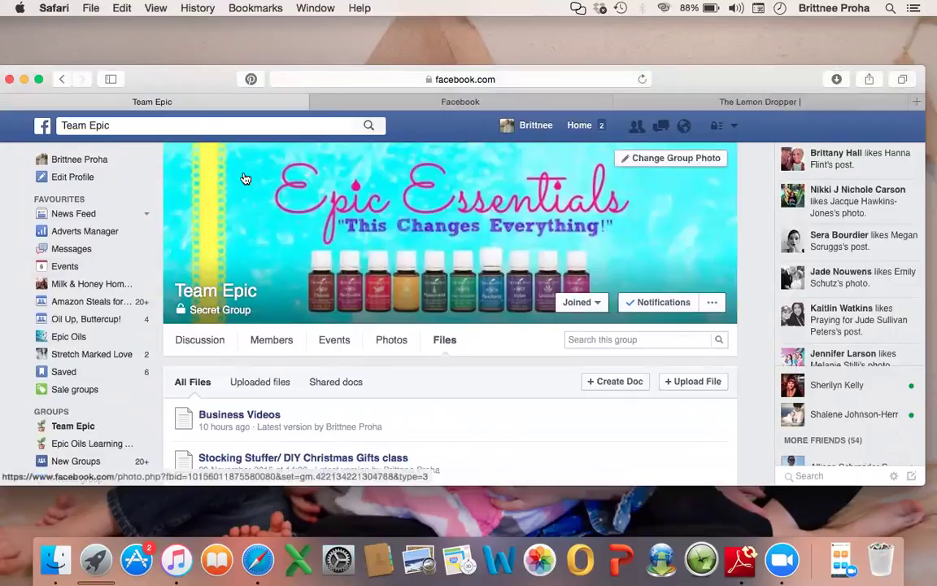
- Expand the browser to full screen and start a new private event from the Facebook events page
left_click(39, 79)
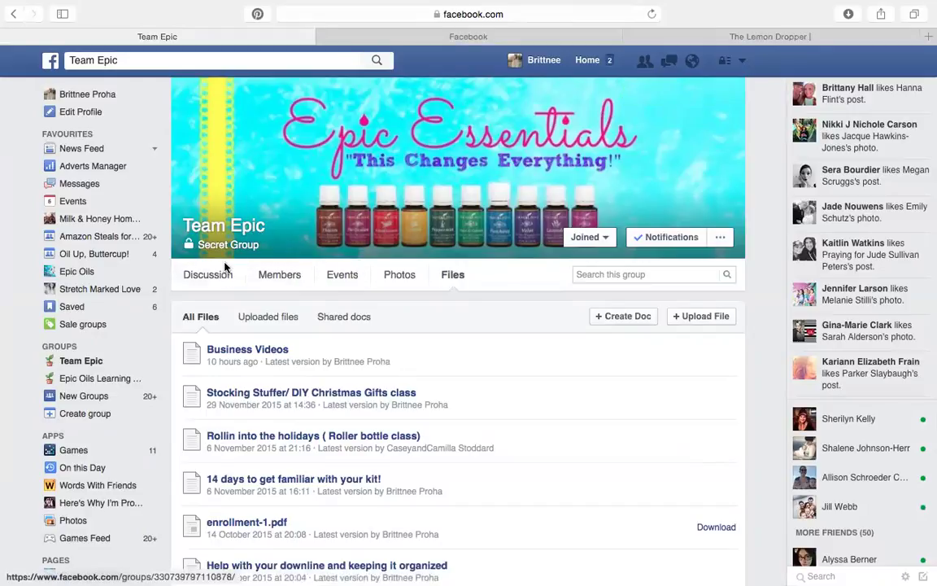
left_click(502, 36)
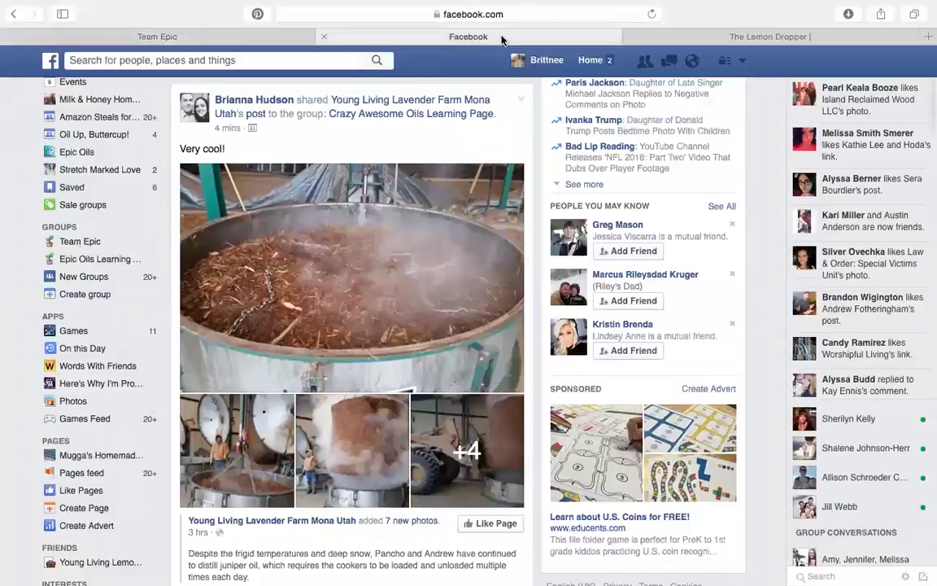
scroll(88, 239, "up", 3)
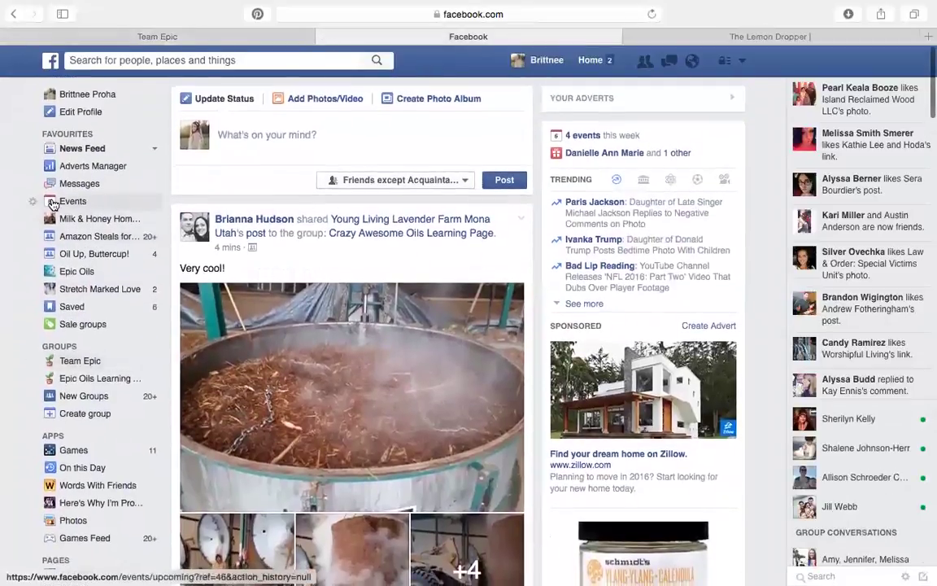
left_click(58, 202)
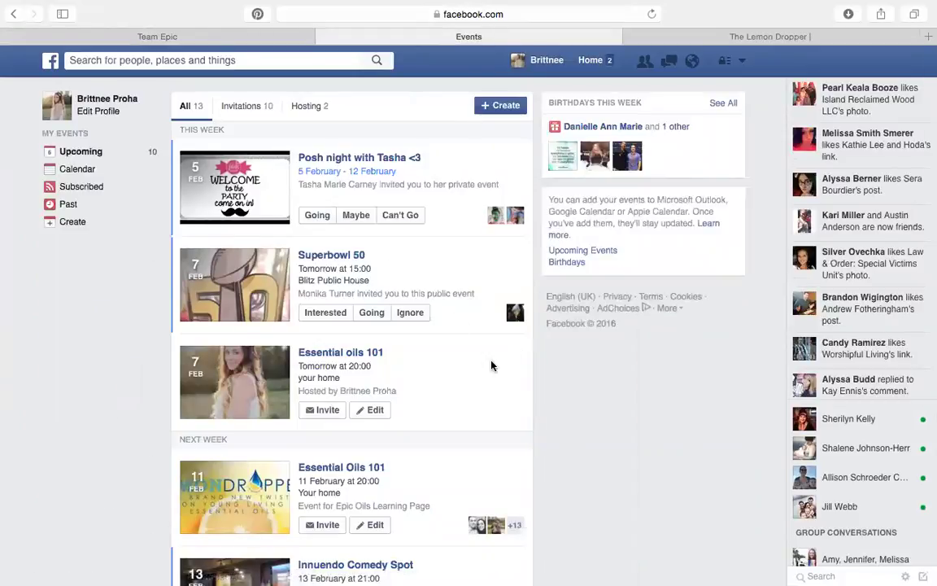
left_click(502, 105)
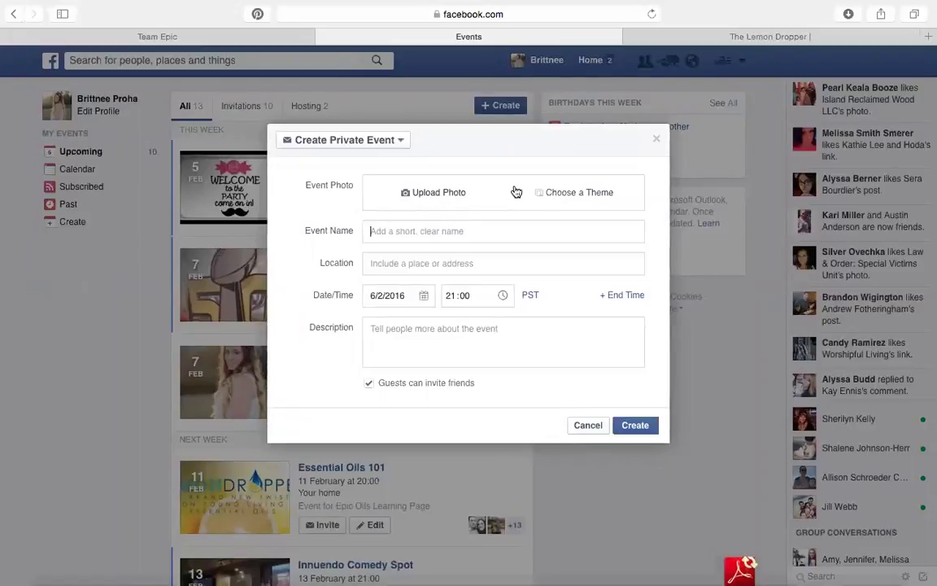
- Browse the graphics on the Lemon Dropper website for images suitable for the class event
left_click(783, 38)
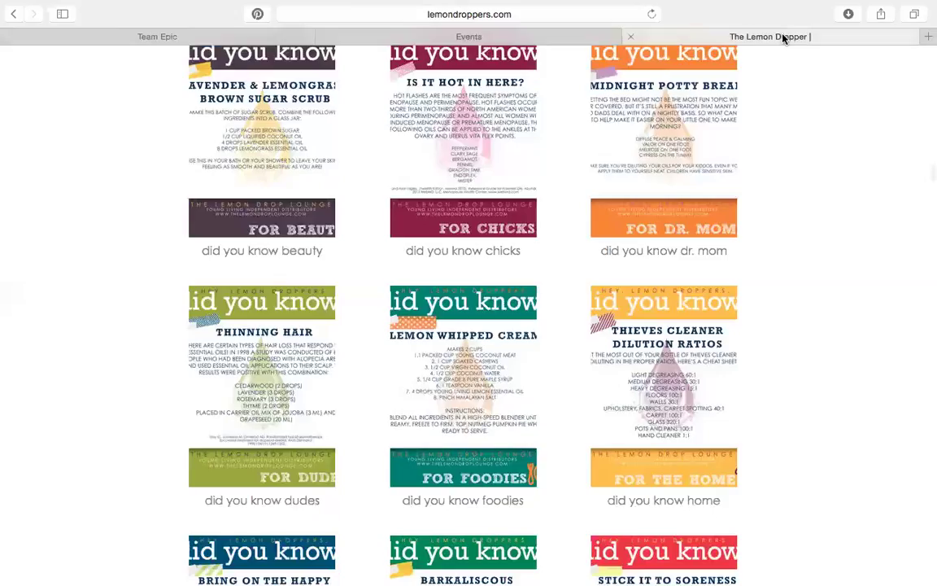
scroll(450, 389, "down", 10)
scroll(446, 383, "up", 3)
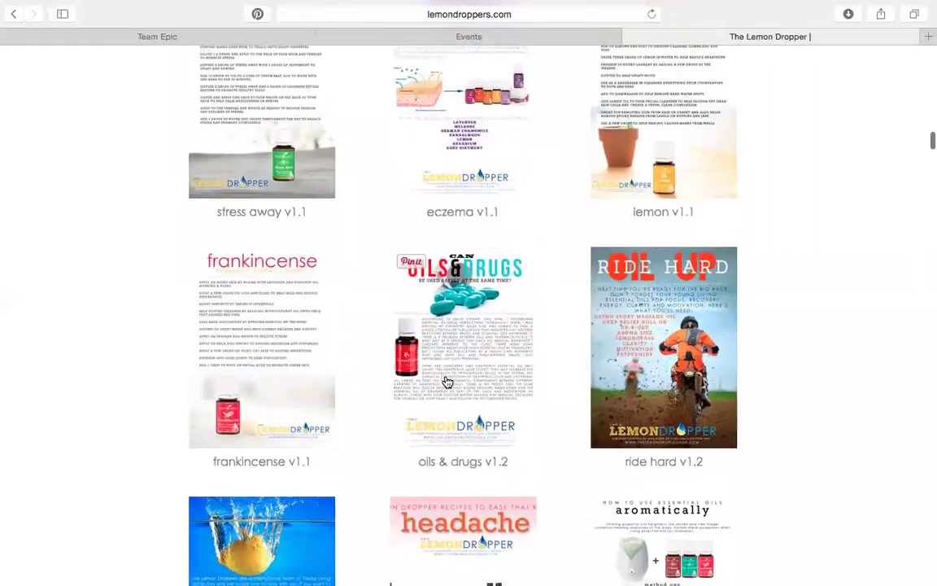
scroll(446, 383, "down", 10)
scroll(447, 387, "down", 20)
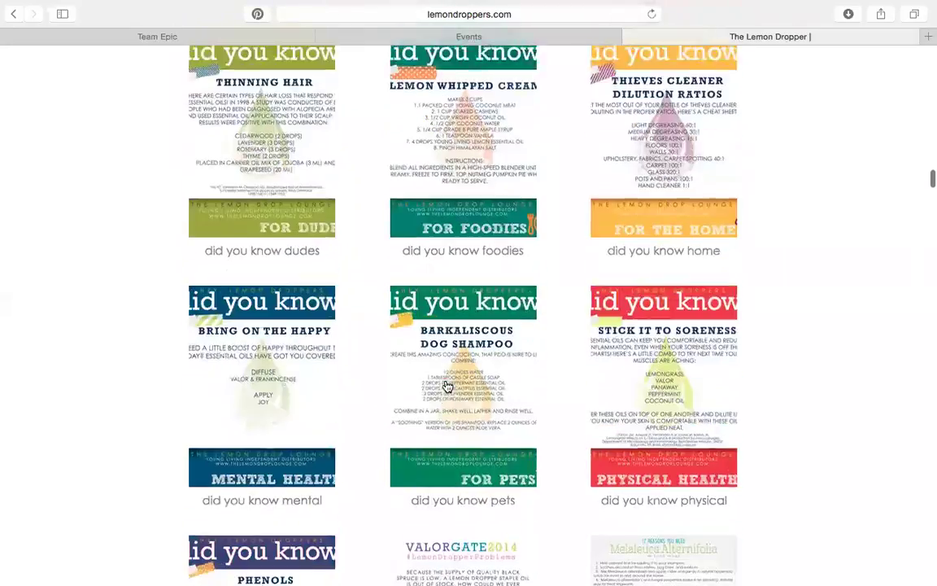
scroll(447, 386, "down", 1)
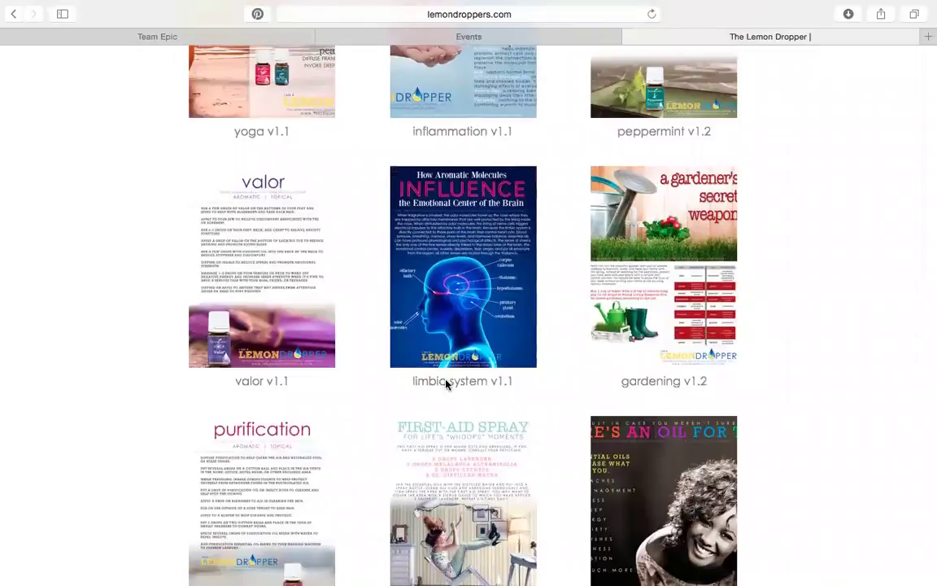
scroll(447, 384, "down", 8)
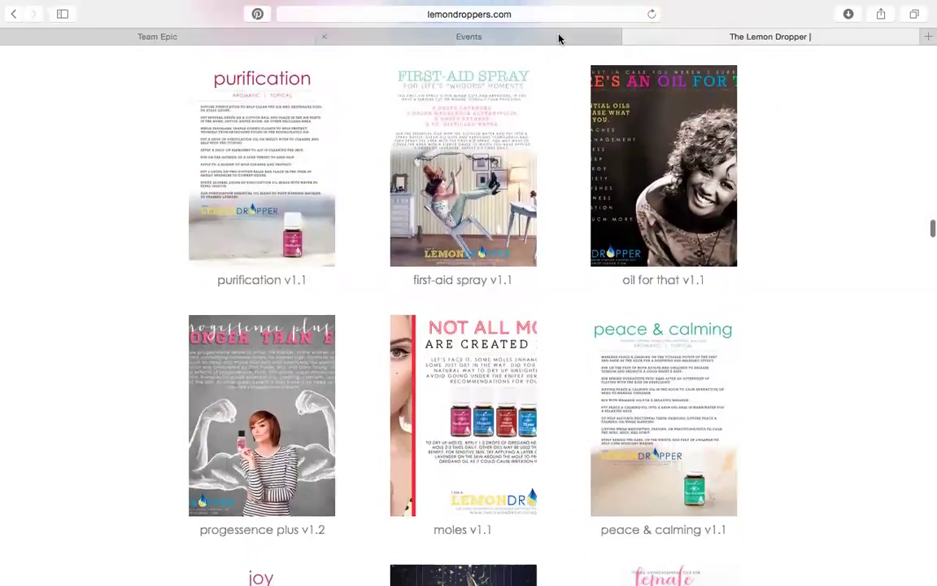
- Choose the featured theme with red, green and yellow party streamers as the photo of the new event
left_click(558, 35)
left_click(573, 196)
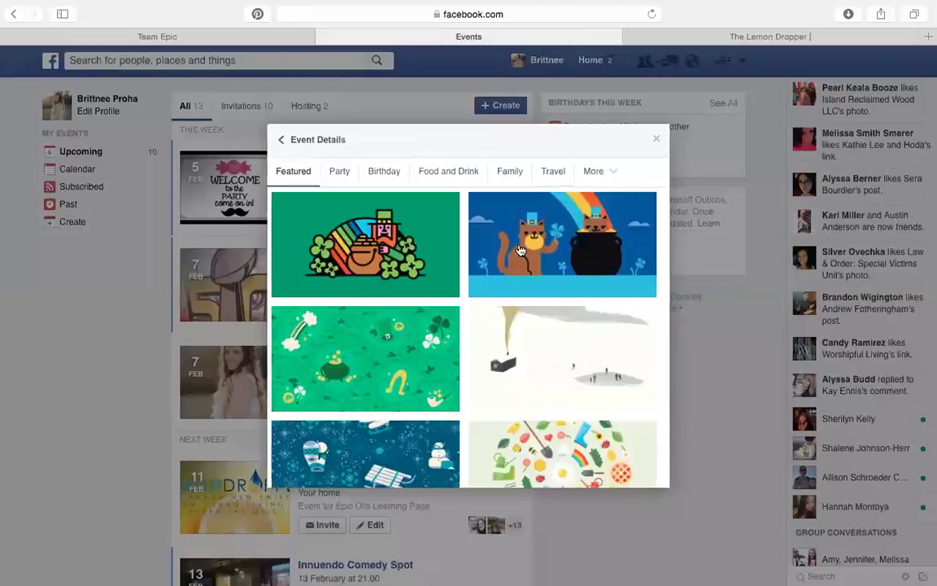
scroll(452, 407, "down", 10)
scroll(452, 407, "down", 2)
scroll(452, 390, "up", 8)
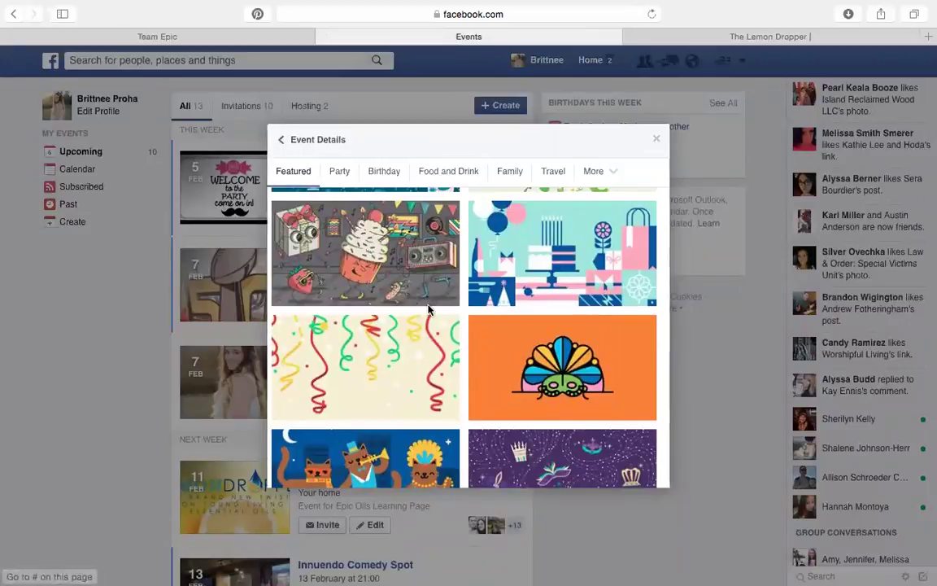
left_click(414, 345)
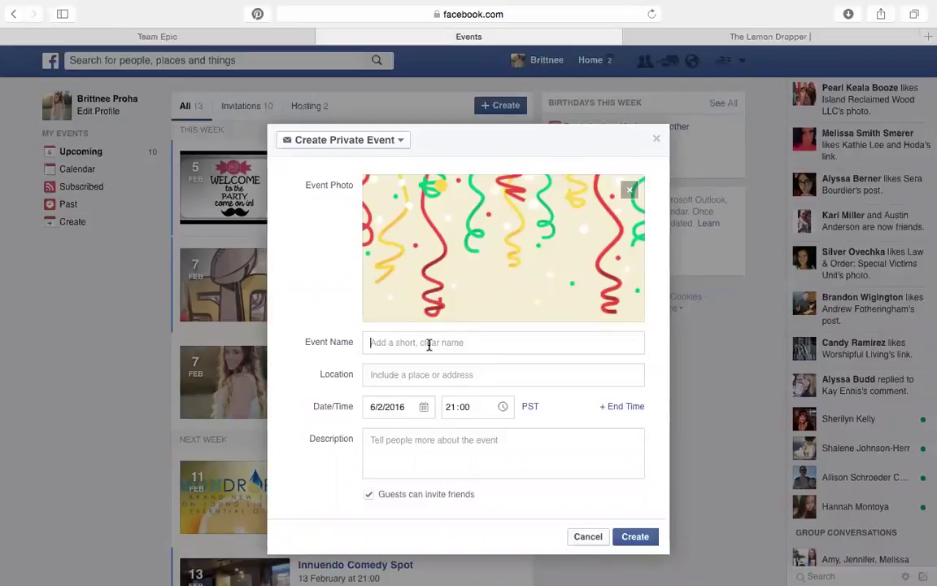
- Name the event Essential Oils 101
type("E")
type("ssnet")
key("BackSpace")
key("BackSpace")
key("BackSpace")
type("ential Oils 101")
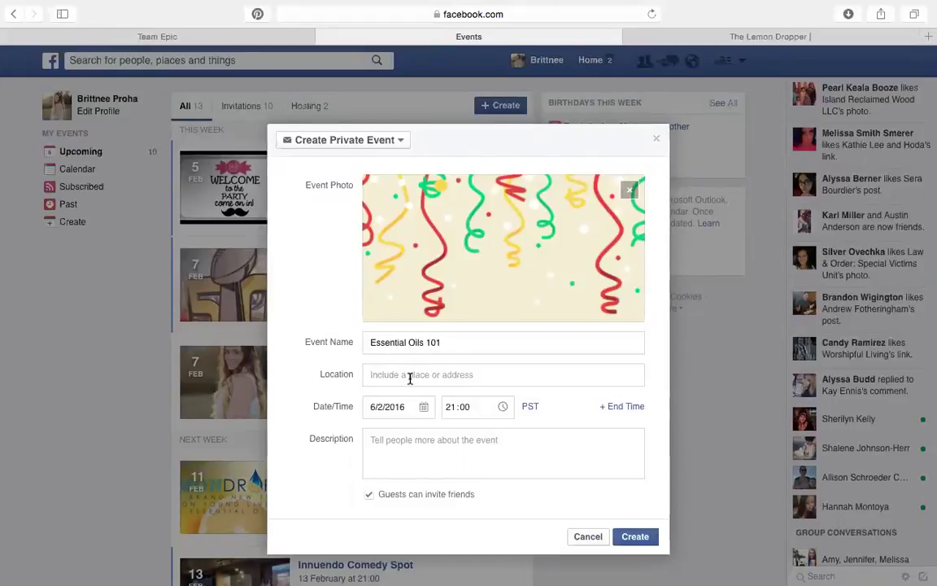
- Set the event location to the plain text "your home" instead of a suggested place
type("your home")
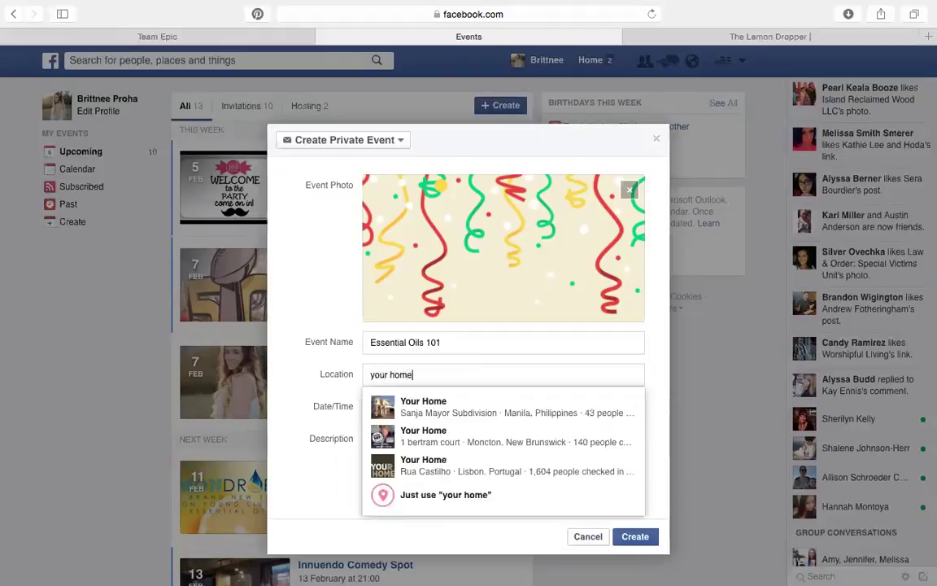
scroll(428, 435, "down", 3)
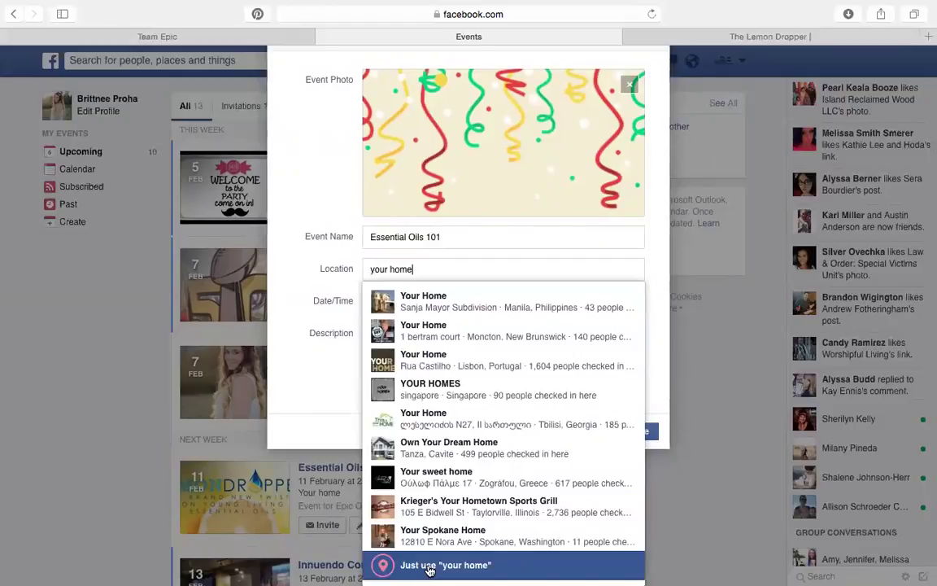
left_click(428, 568)
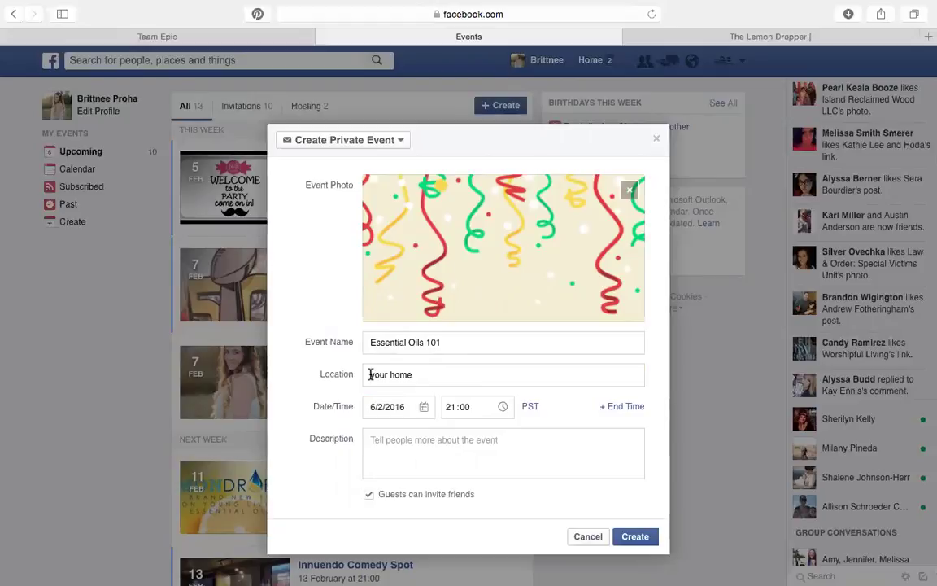
- Set the event date to 7/2/2016 and create the private event without a description
left_click(423, 408)
left_click(379, 496)
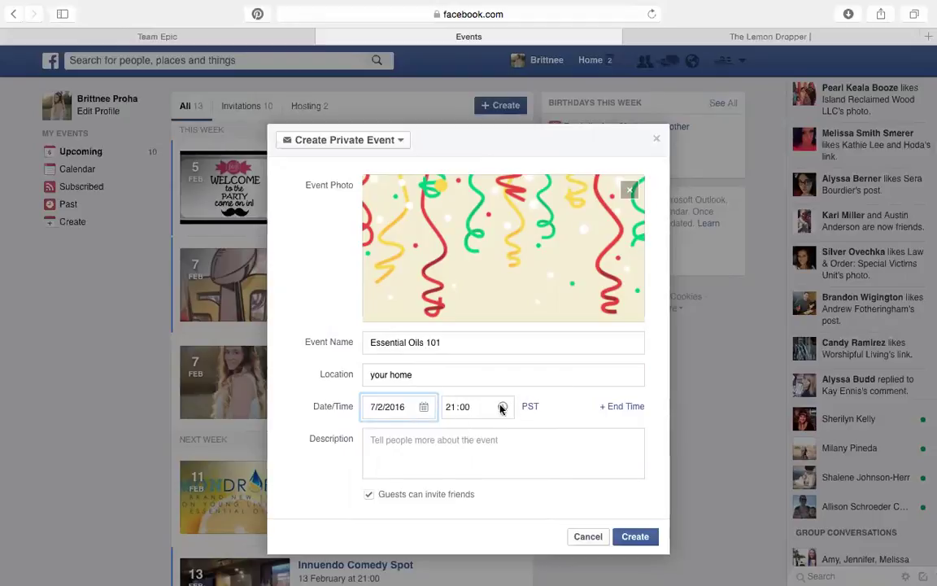
left_click(434, 451)
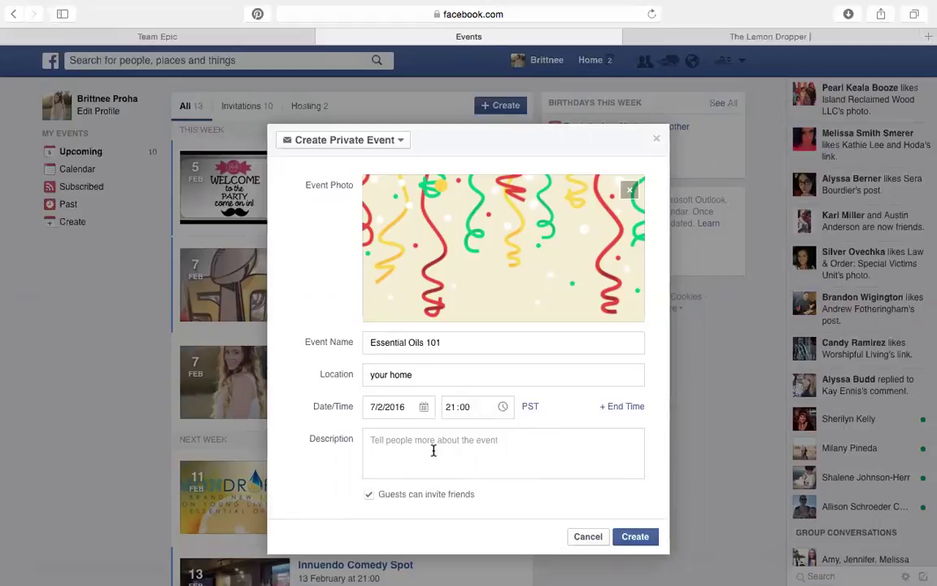
left_click(628, 538)
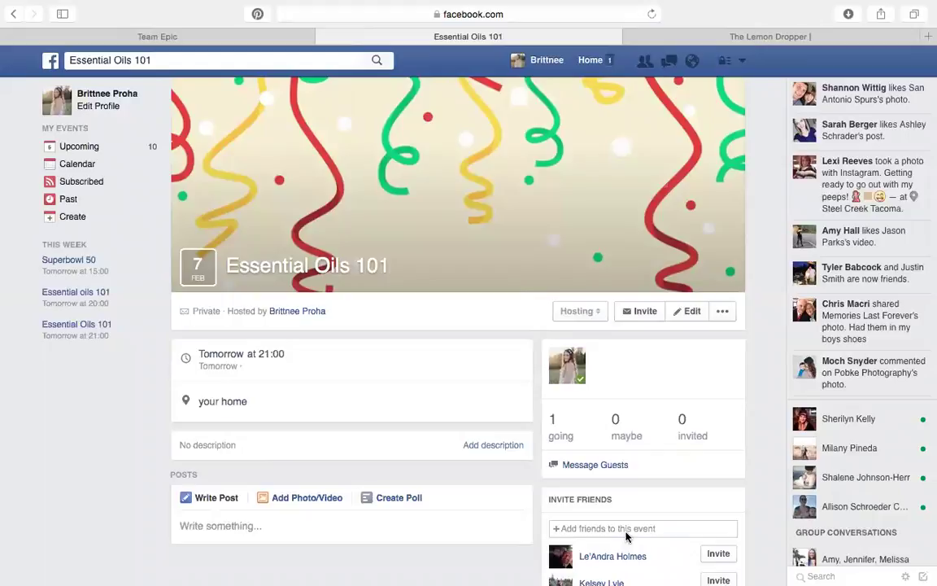
- Open the Essential oils 101 class outline document from the Team Epic group's files
scroll(379, 390, "down", 3)
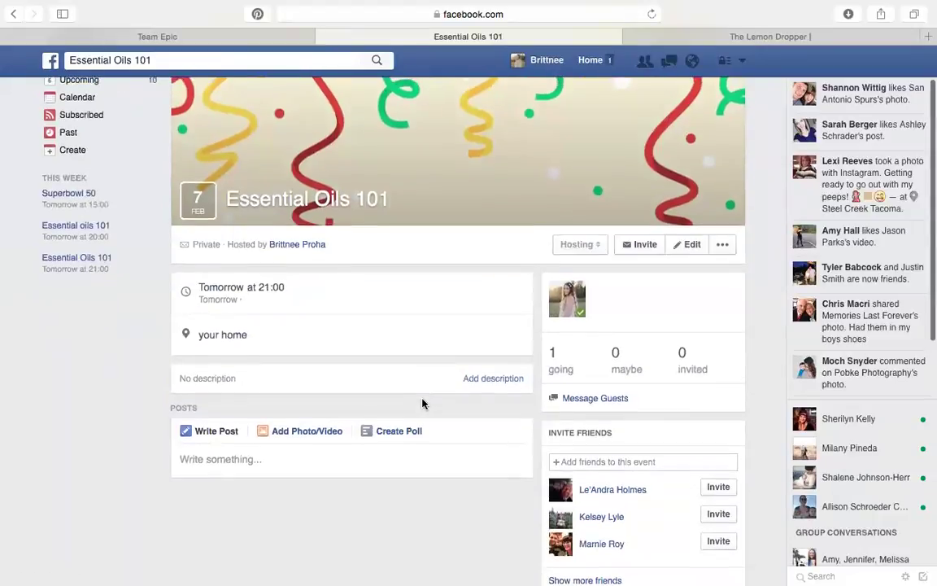
left_click(282, 36)
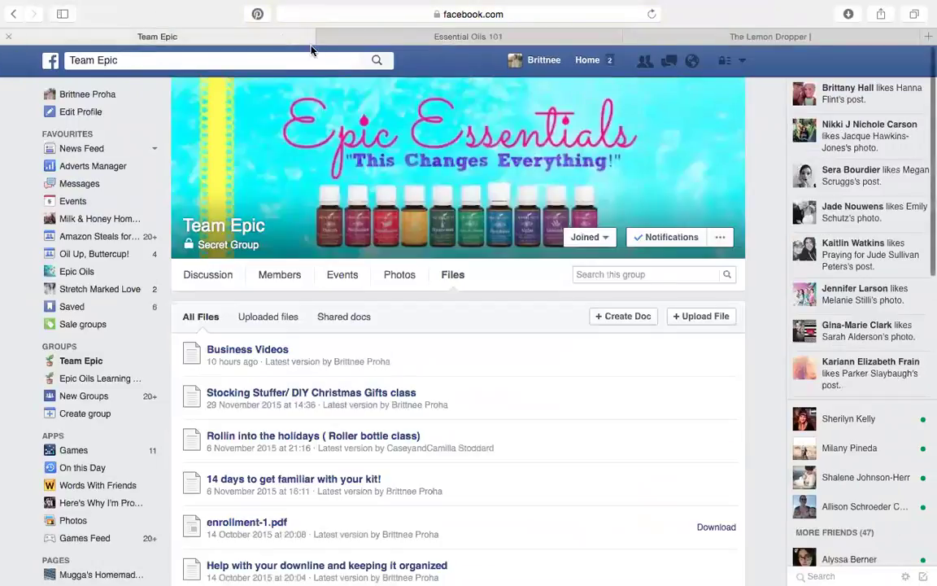
scroll(326, 358, "down", 1)
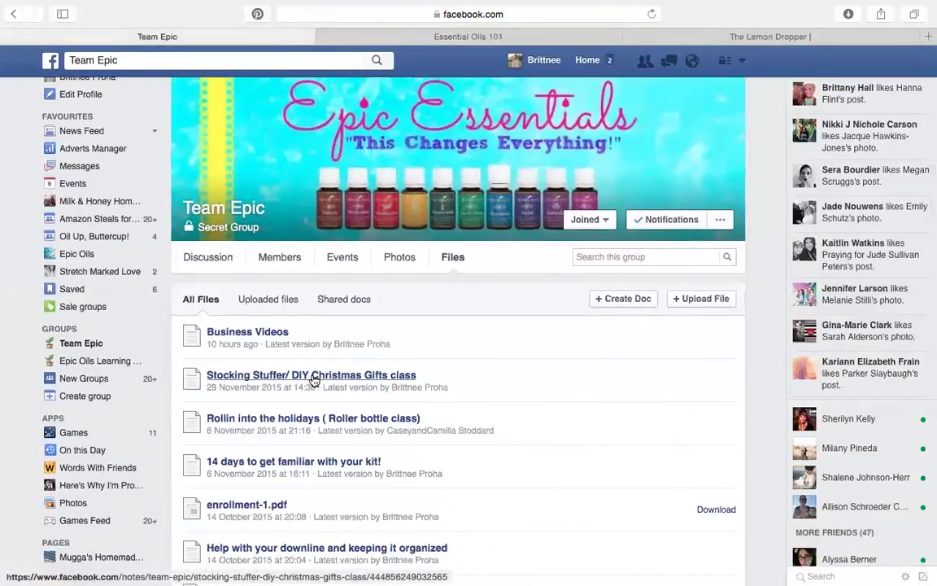
scroll(275, 462, "down", 5)
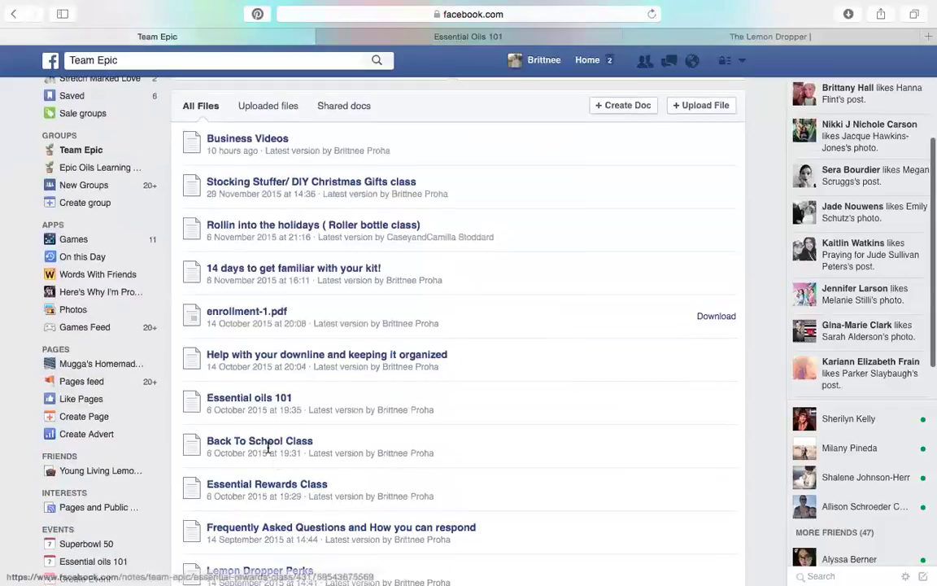
left_click(259, 397)
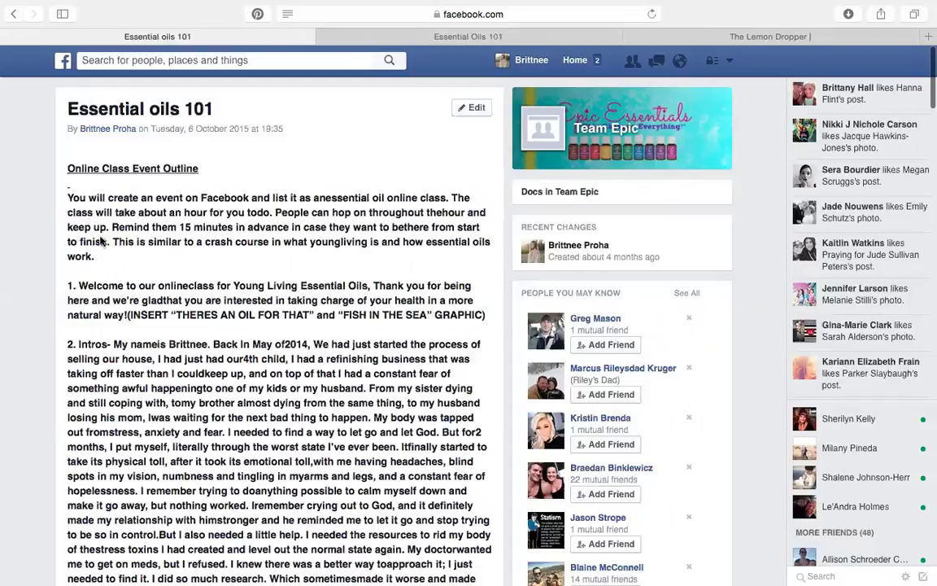
- Copy the outline's section 1 welcome text, without the graphics note, into a new post in the Essential Oils 101 event
left_click_drag(68, 286, 126, 319)
key("super+c")
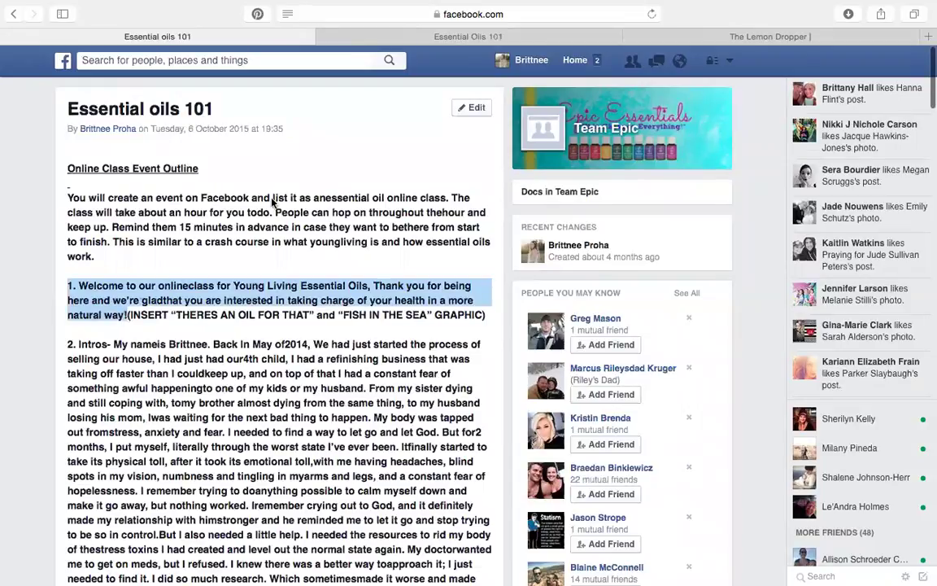
left_click(419, 34)
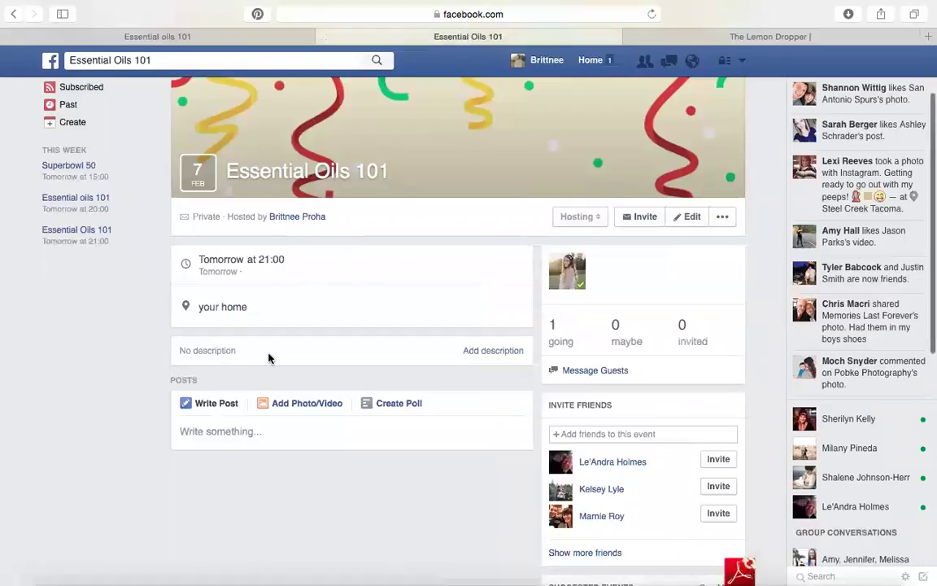
left_click(217, 430)
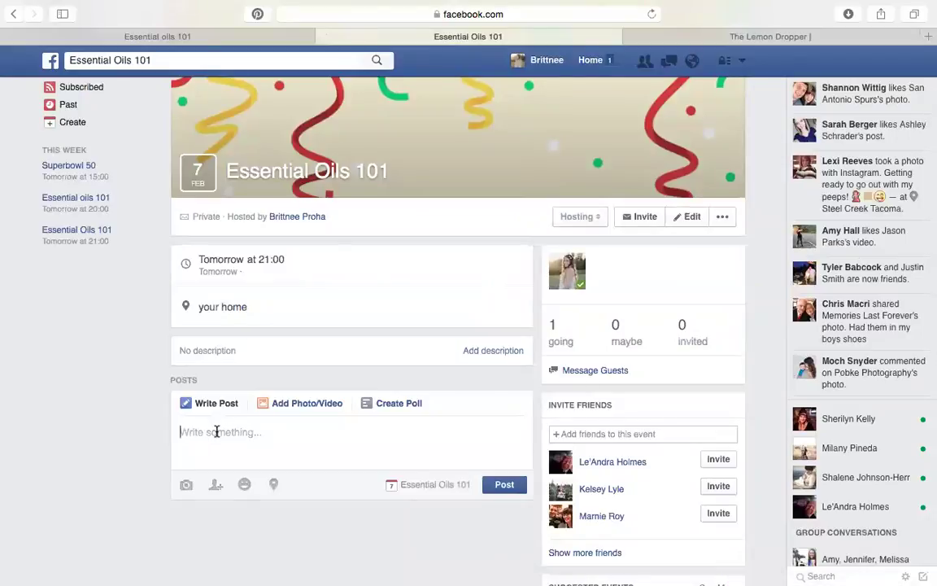
key("super+v")
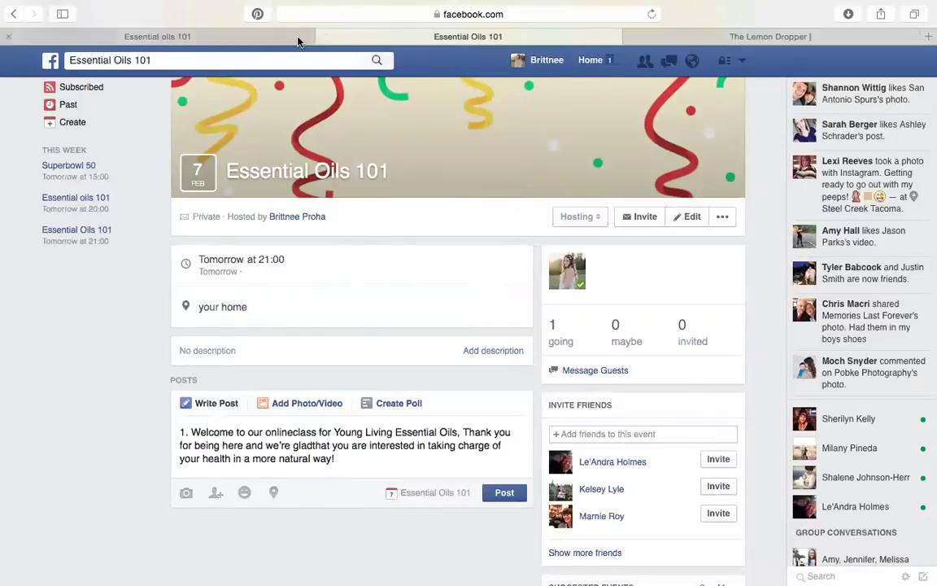
- Check which graphics section 1 of the outline calls for and look for the oil and "fish in the sea" graphics in the Lemon Dropper gallery
left_click(267, 35)
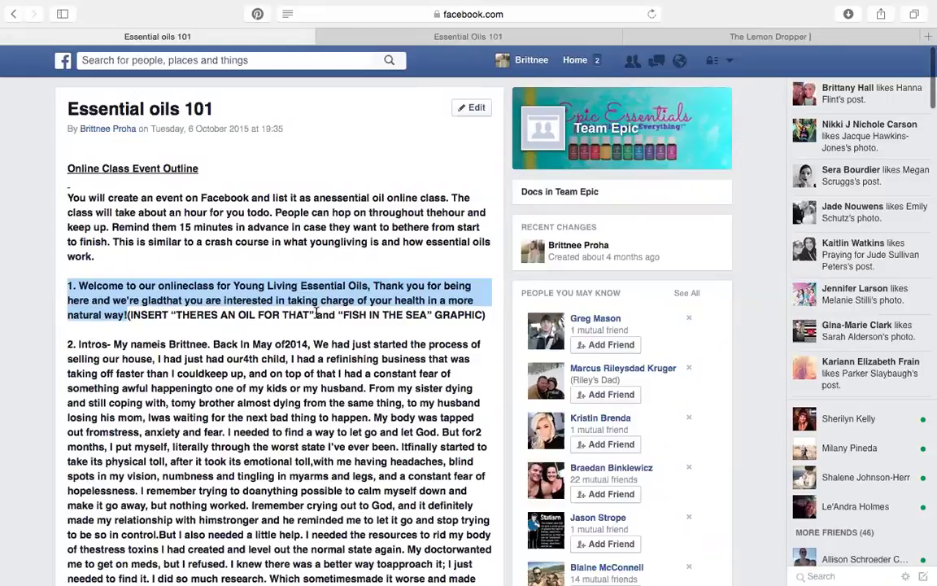
left_click(788, 37)
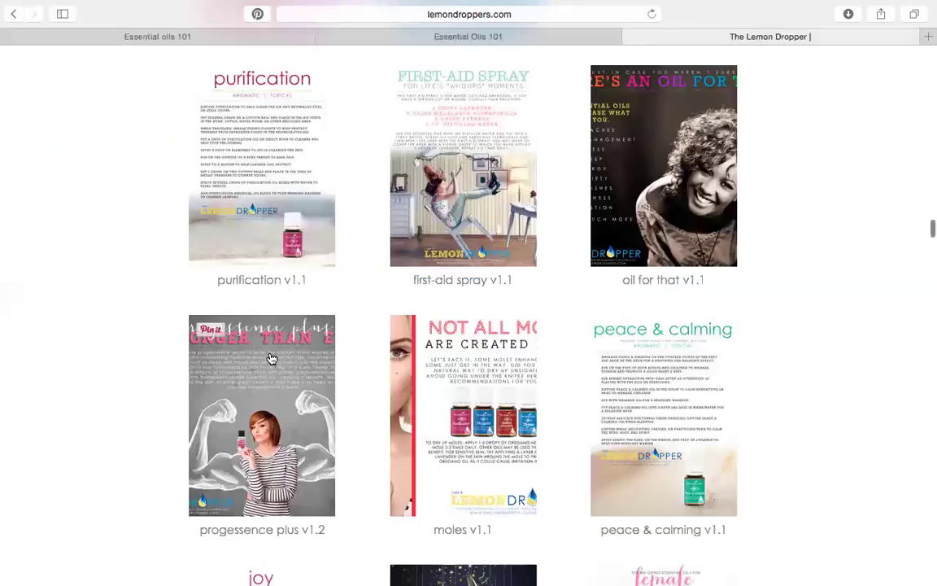
scroll(271, 359, "up", 10)
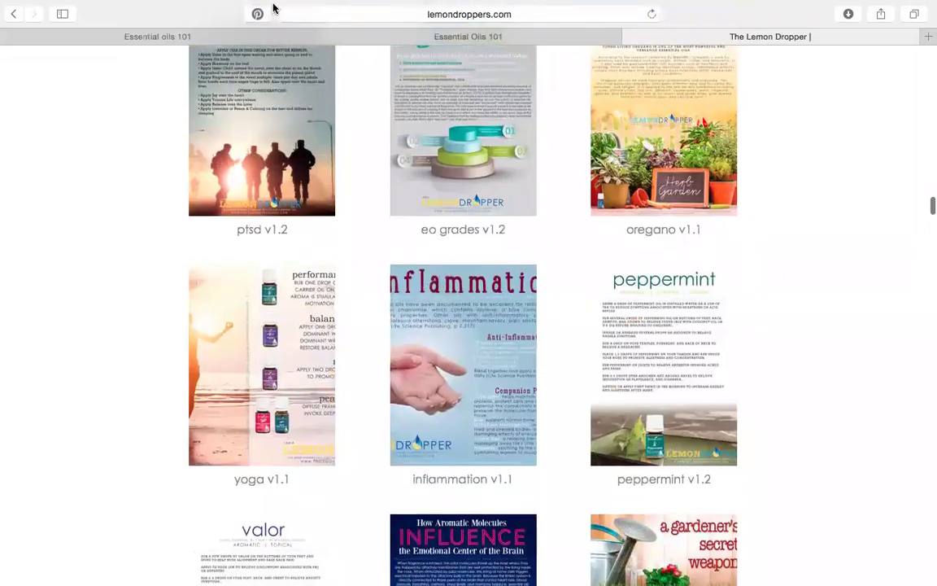
left_click(221, 53)
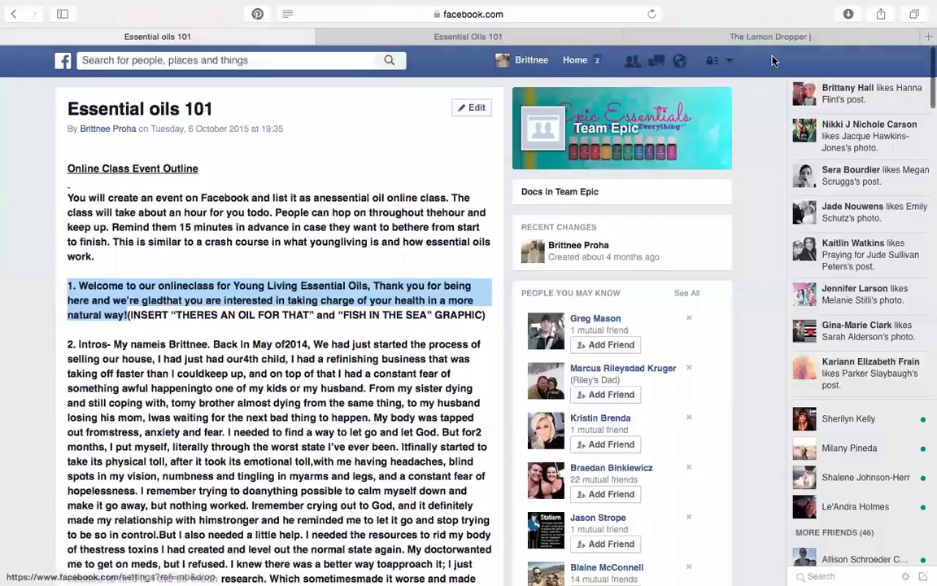
left_click(788, 38)
scroll(549, 210, "up", 15)
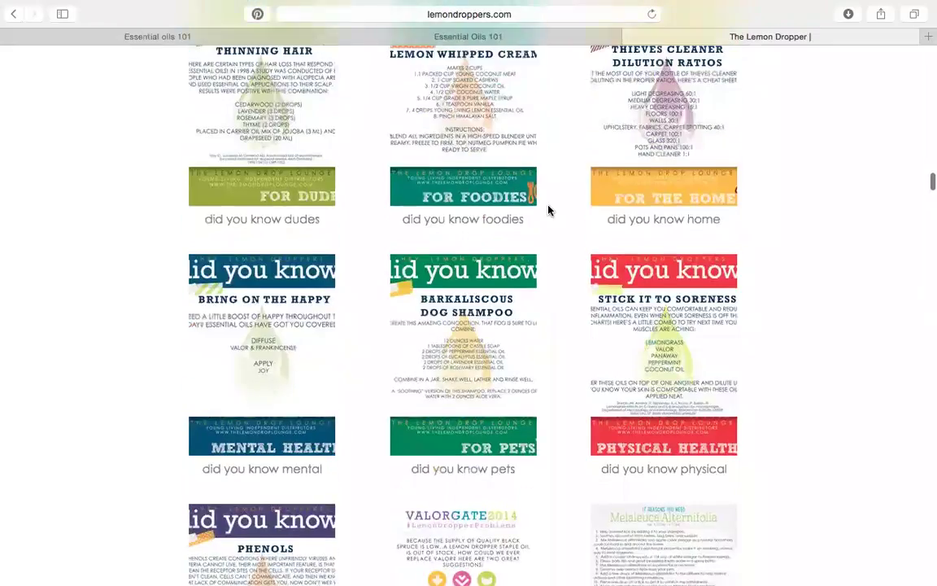
scroll(548, 210, "down", 20)
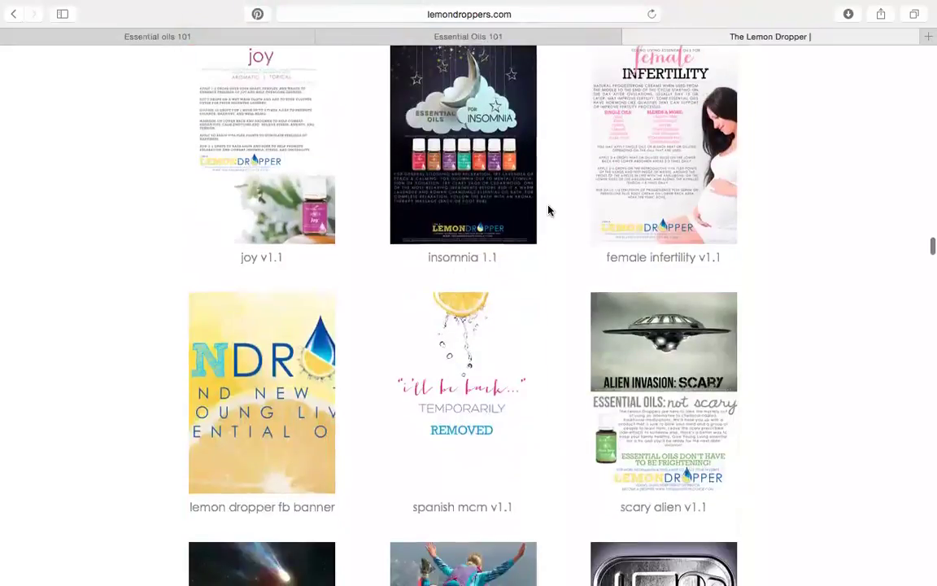
scroll(548, 210, "down", 9)
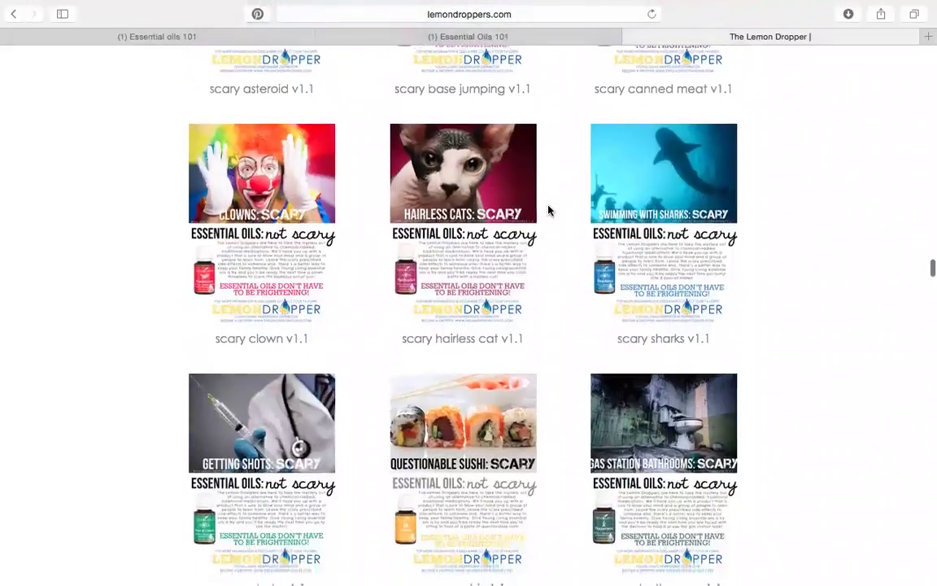
scroll(548, 210, "down", 10)
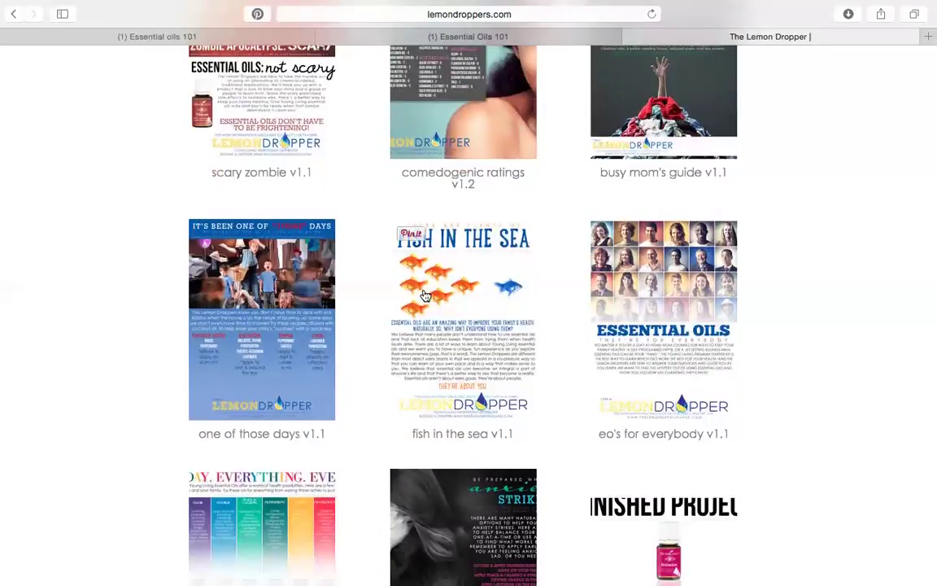
- Open the photo file chooser for the welcome post in the event
left_click(427, 44)
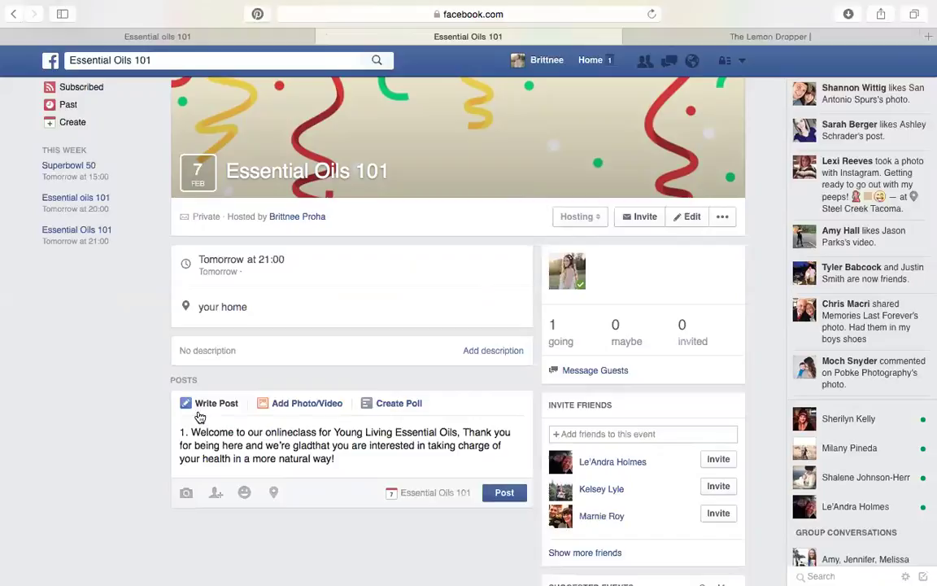
left_click(301, 402)
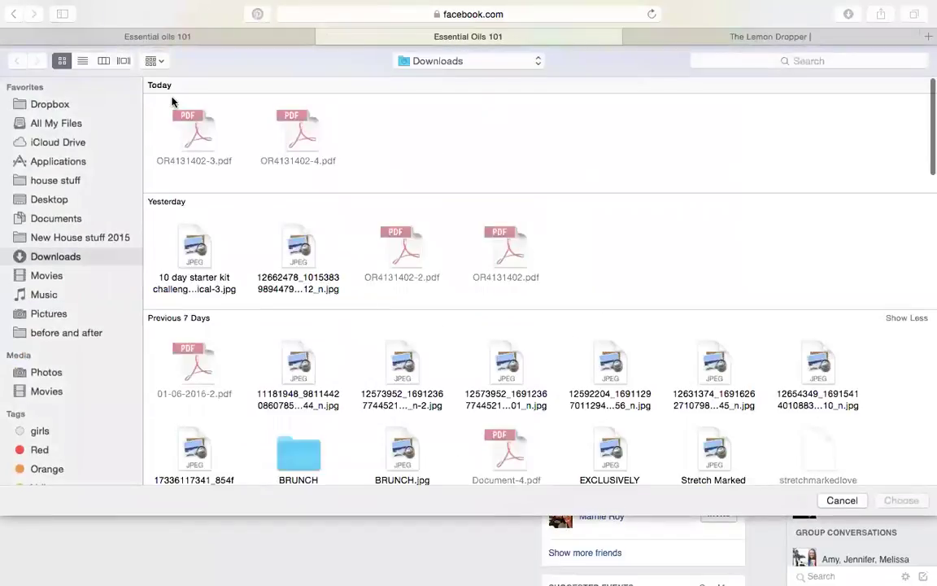
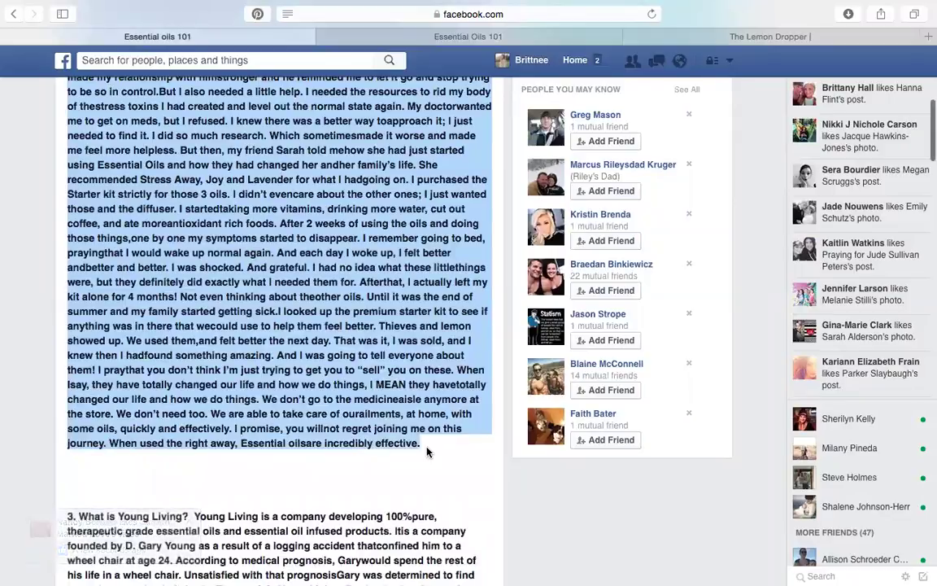
- Paste the copied section 2 intro story into a new post in the Essential Oils 101 event and review its text
left_click(493, 43)
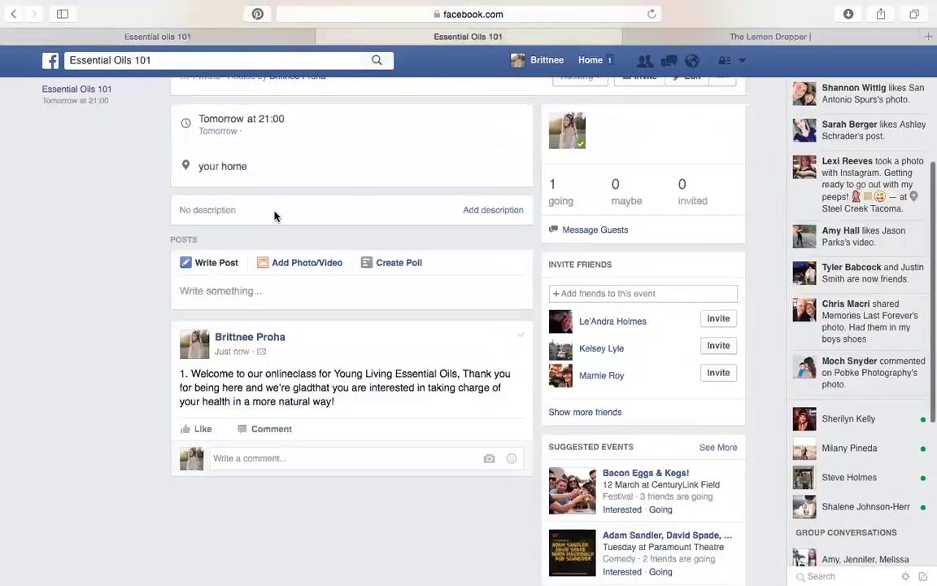
left_click(272, 301)
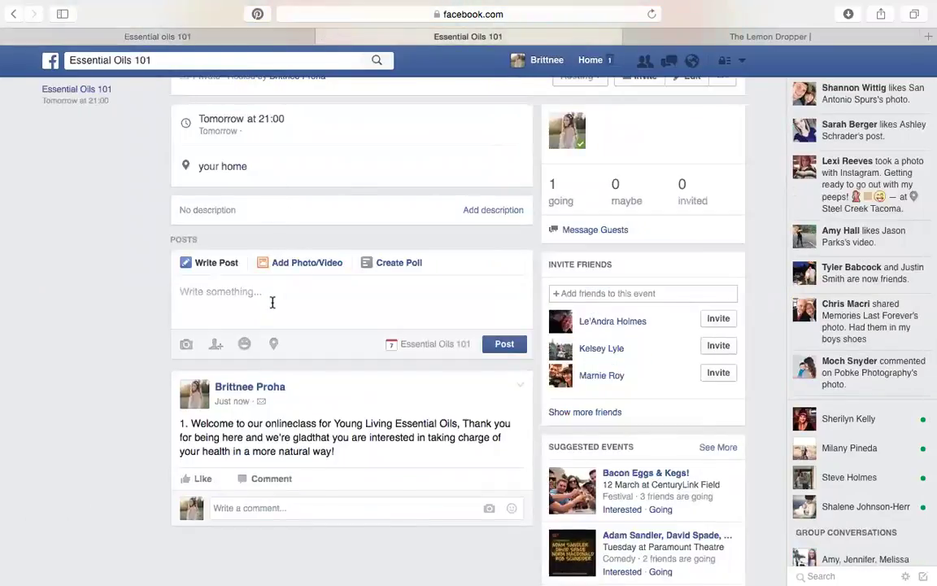
key("super+v")
scroll(271, 303, "down", 10)
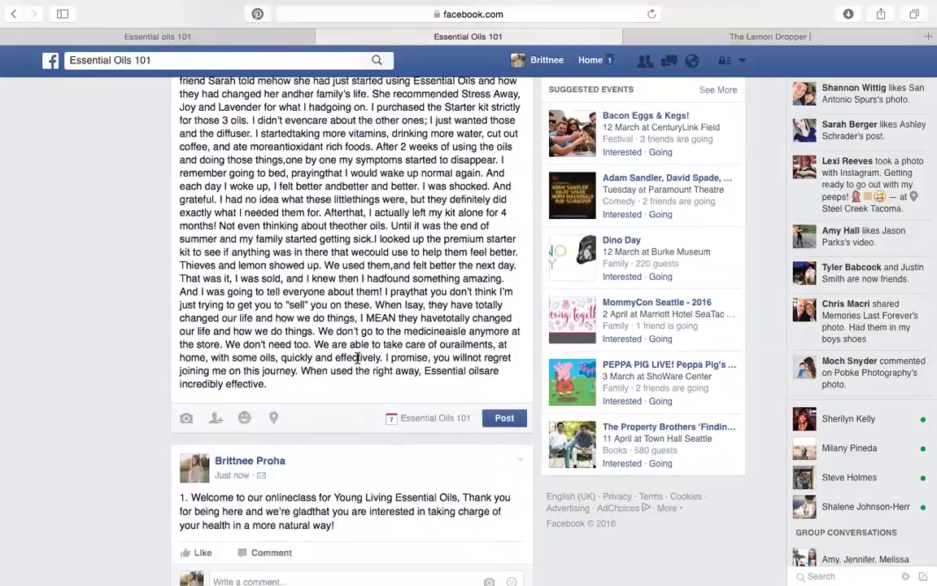
scroll(323, 338, "up", 15)
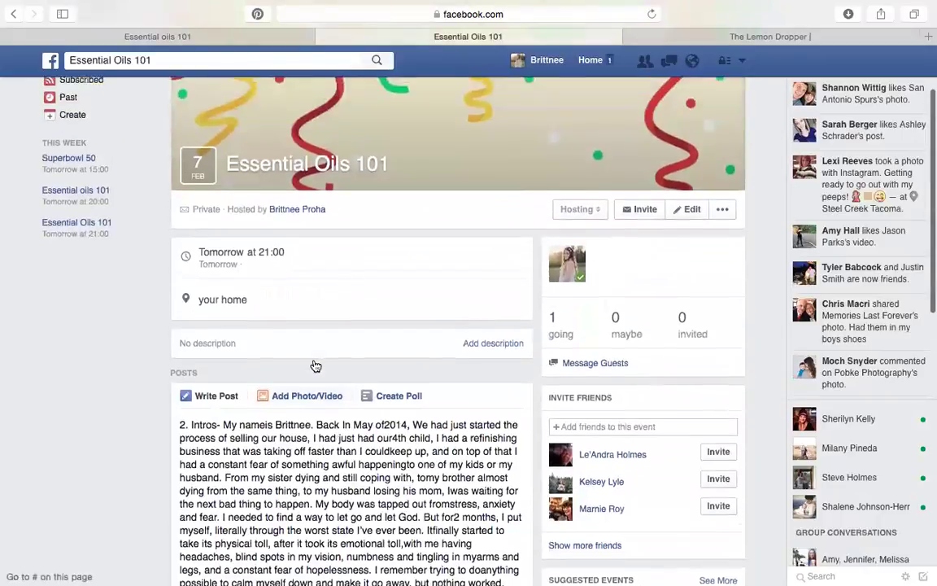
scroll(314, 364, "down", 5)
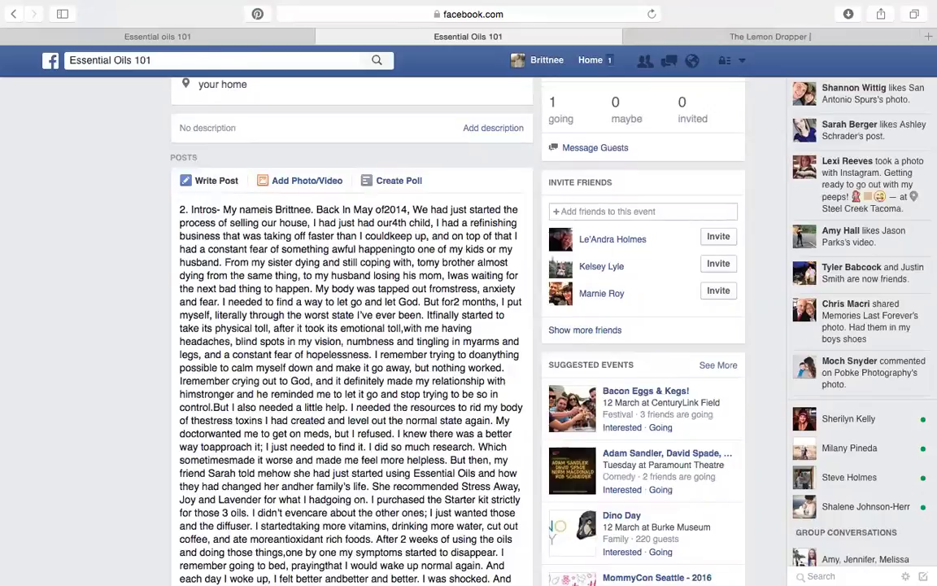
- Insert the missing spaces in "name is", "happening to", "could keep" and "our 4th", and publish the intro post
left_click(273, 209)
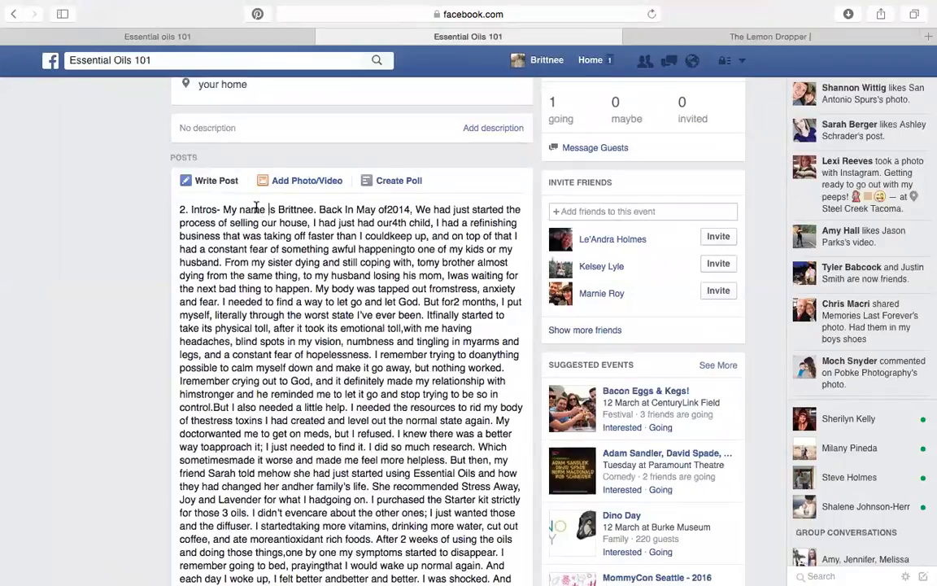
scroll(274, 276, "down", 1)
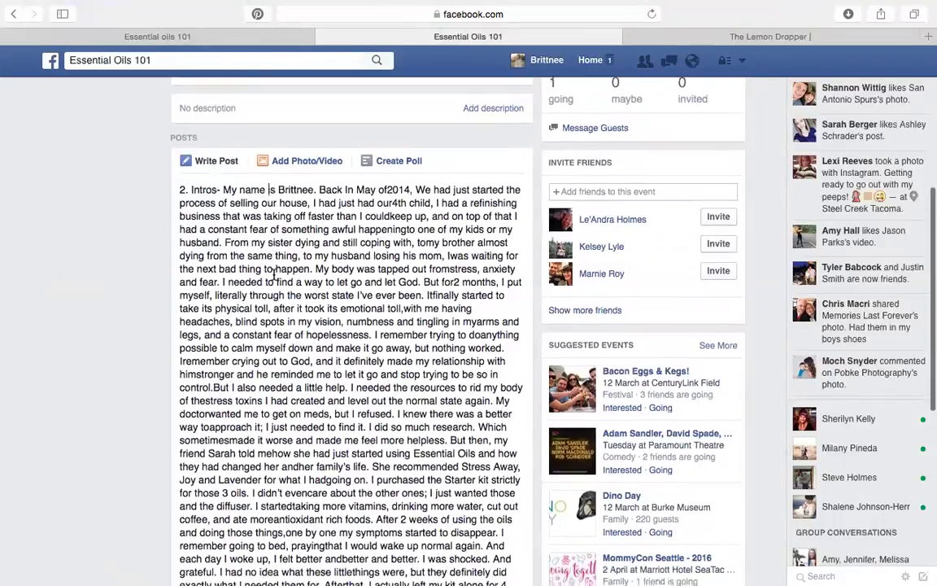
left_click(407, 230)
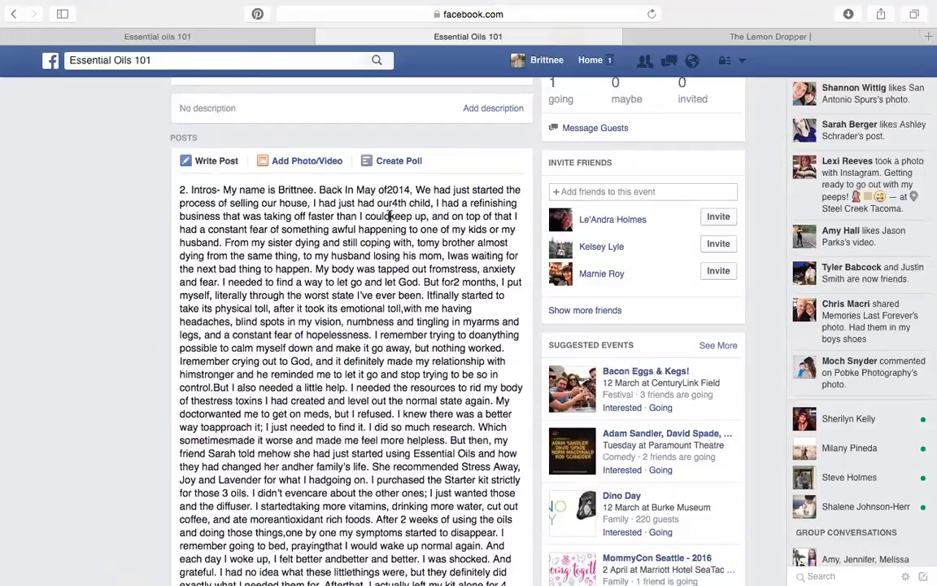
left_click(391, 215)
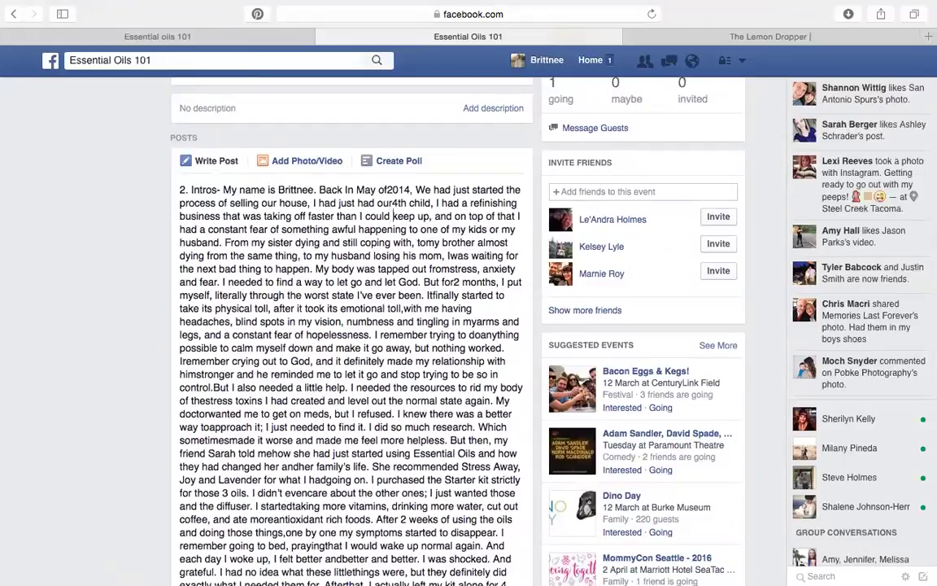
left_click(395, 204)
scroll(391, 189, "down", 10)
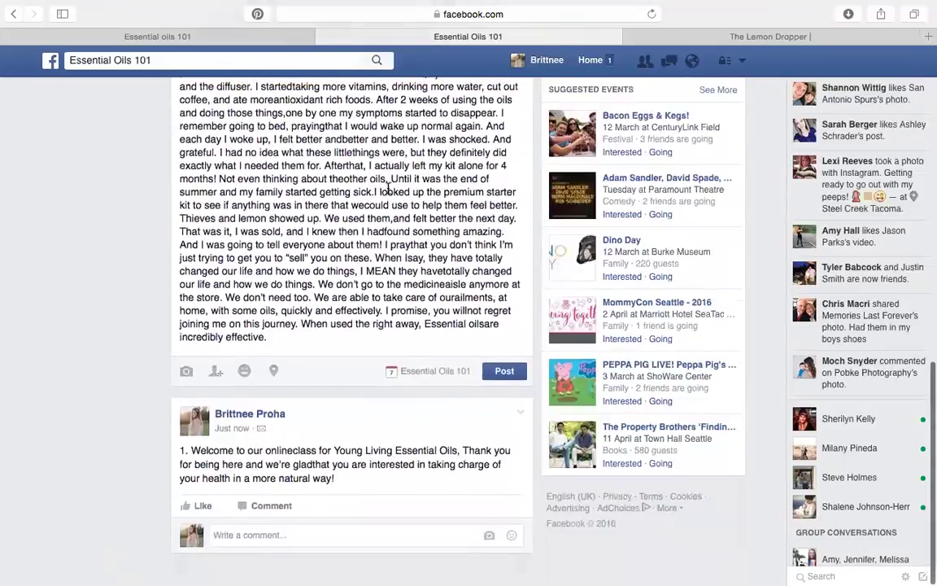
left_click(505, 376)
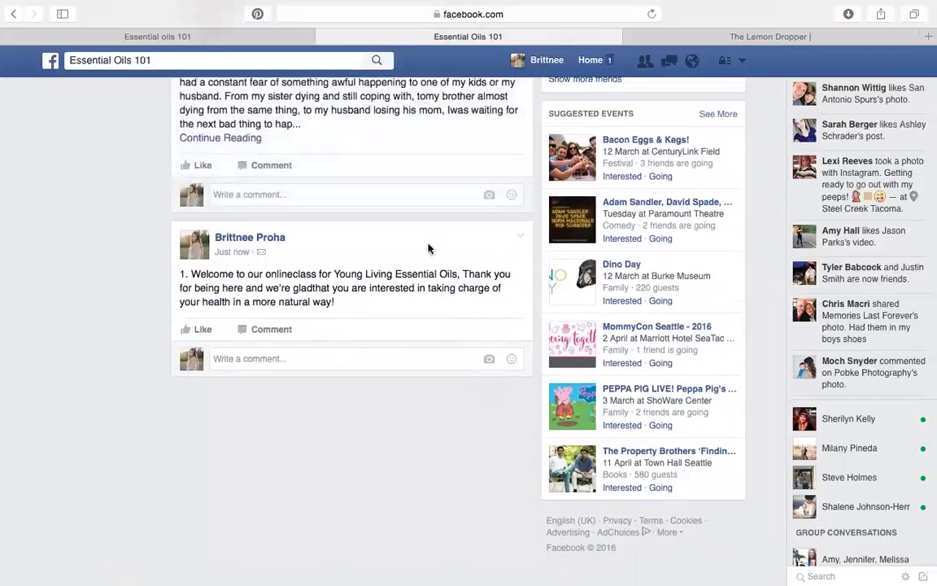
- Review the outline's following sections and their graphics notes, and check the order of the two posts in the event
left_click(244, 36)
scroll(257, 372, "down", 10)
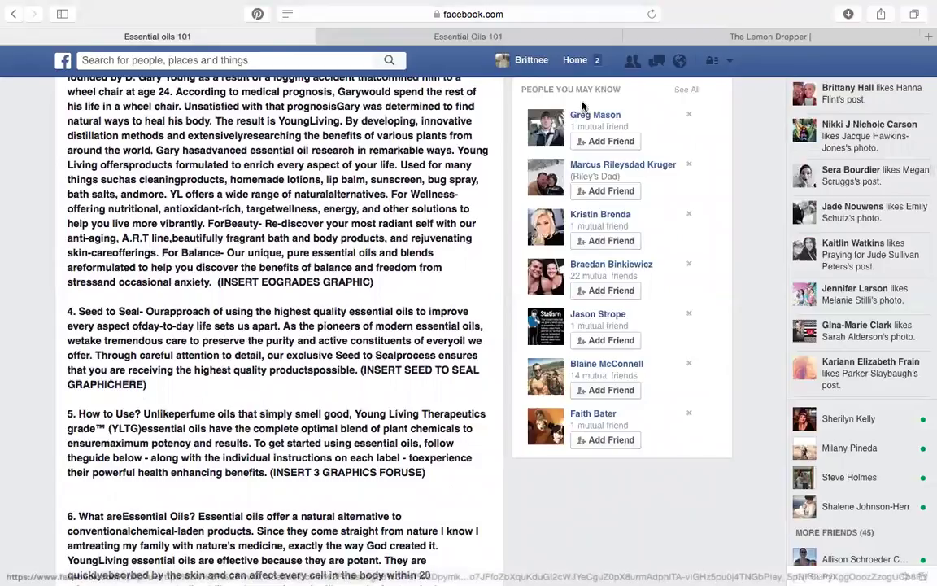
left_click(513, 36)
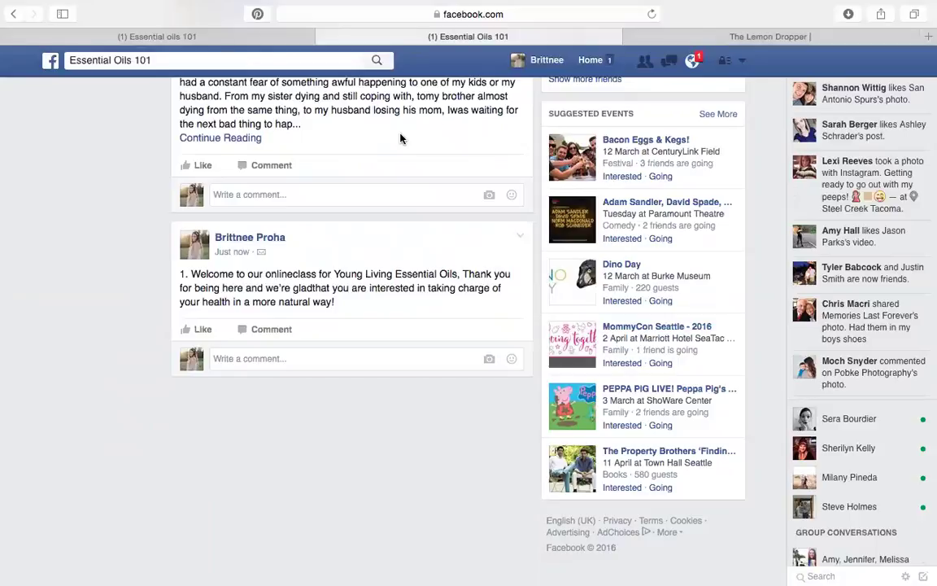
mouse_move(308, 7)
scroll(390, 238, "up", 2)
scroll(390, 237, "up", 4)
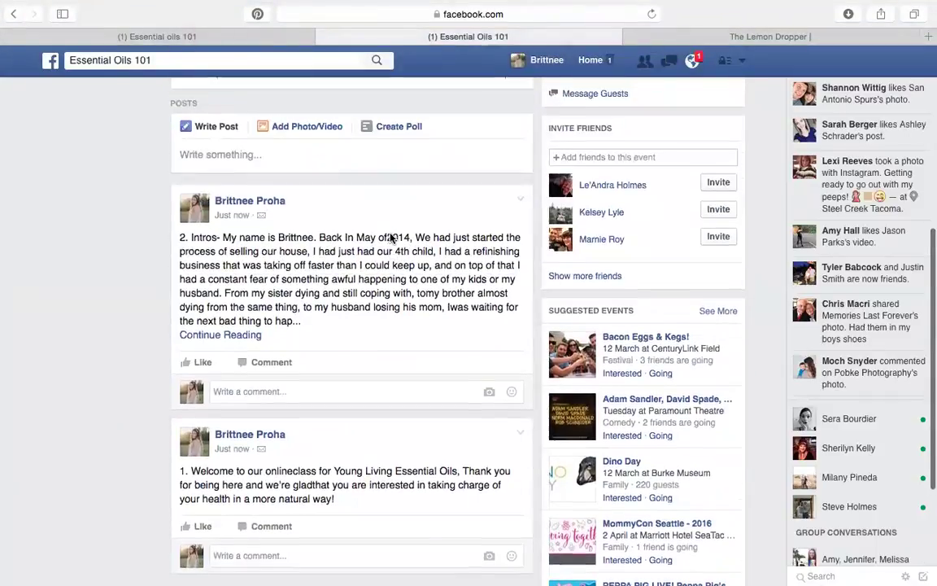
scroll(390, 238, "down", 1)
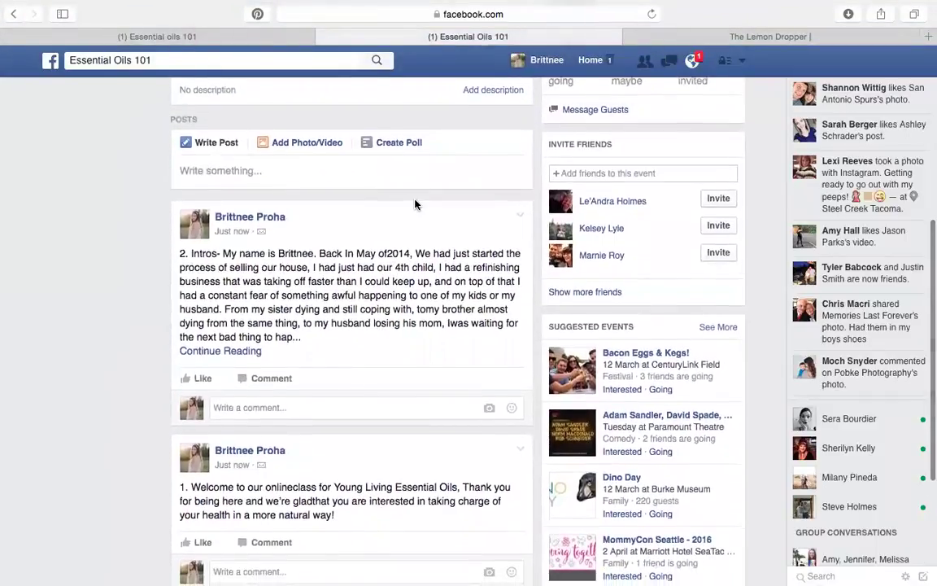
scroll(415, 215, "up", 7)
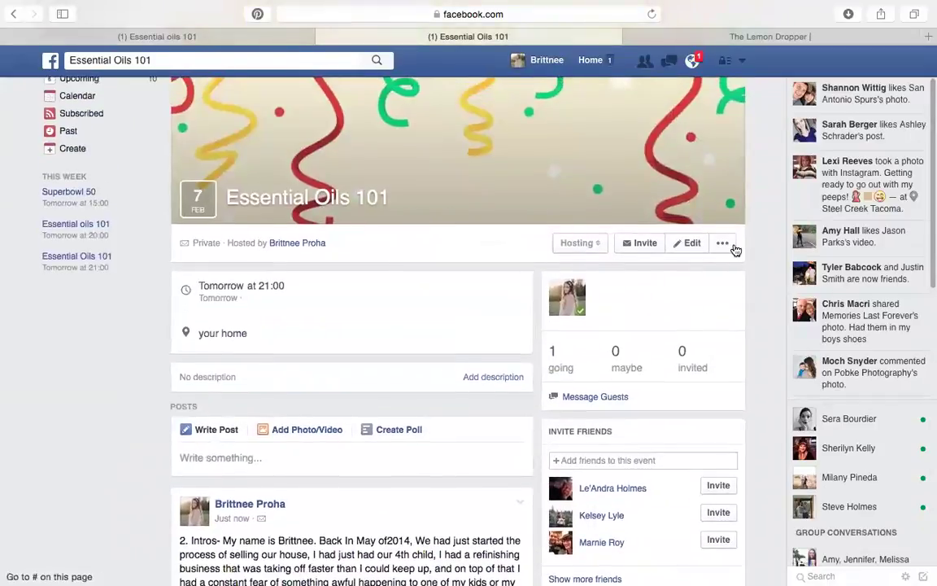
scroll(353, 345, "down", 2)
scroll(352, 345, "down", 1)
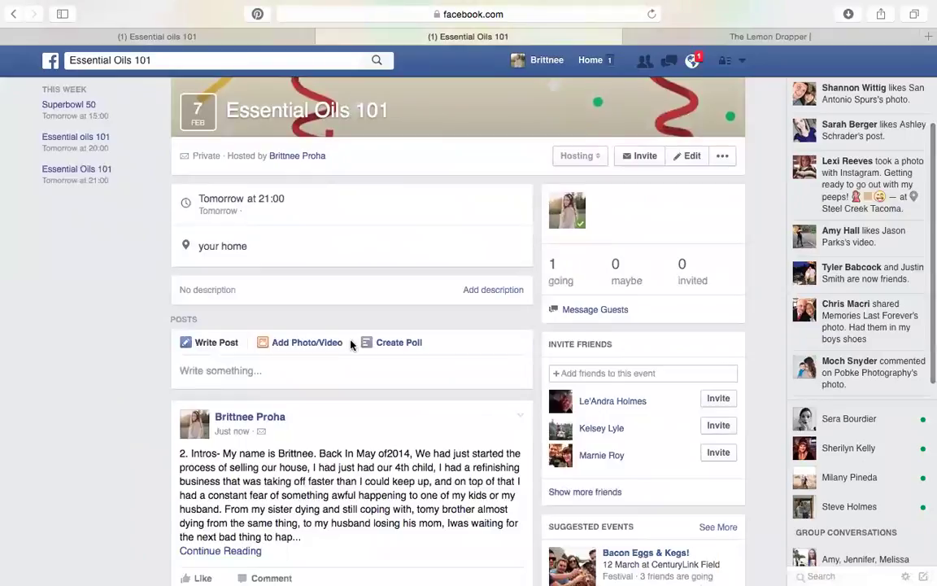
scroll(308, 289, "down", 5)
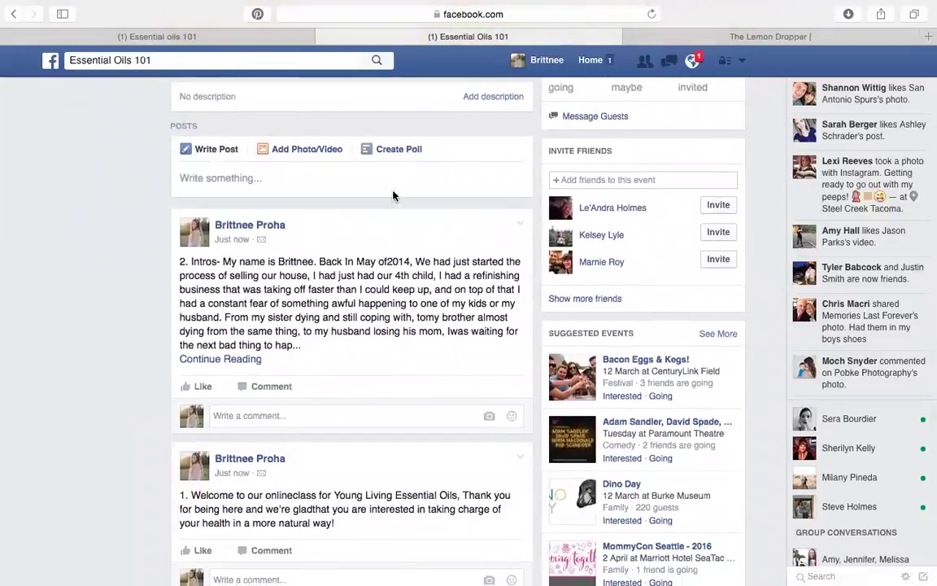
- Open the comedogenic ratings v1.2 graphic on the Lemon Dropper site to show its share and download options
mouse_move(551, 38)
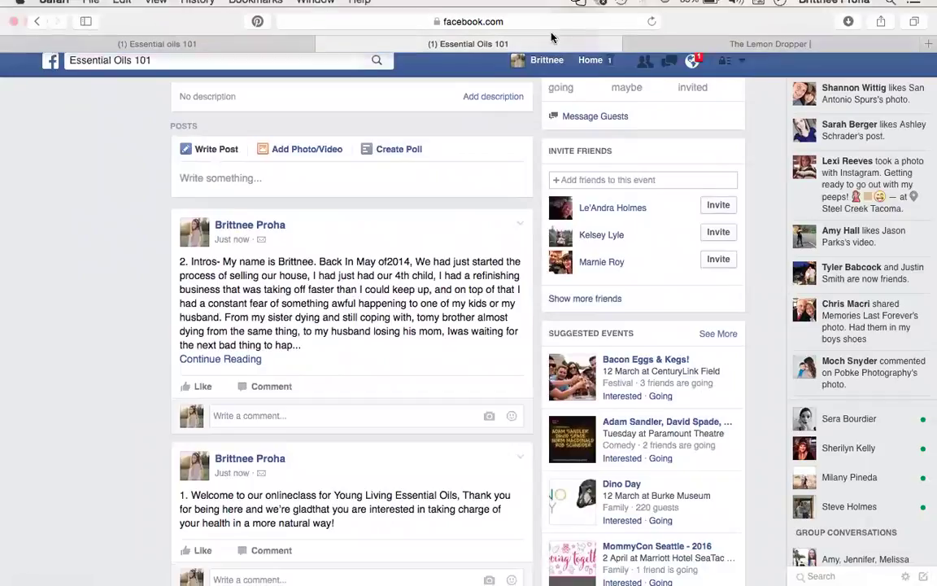
left_click(818, 58)
scroll(157, 307, "up", 4)
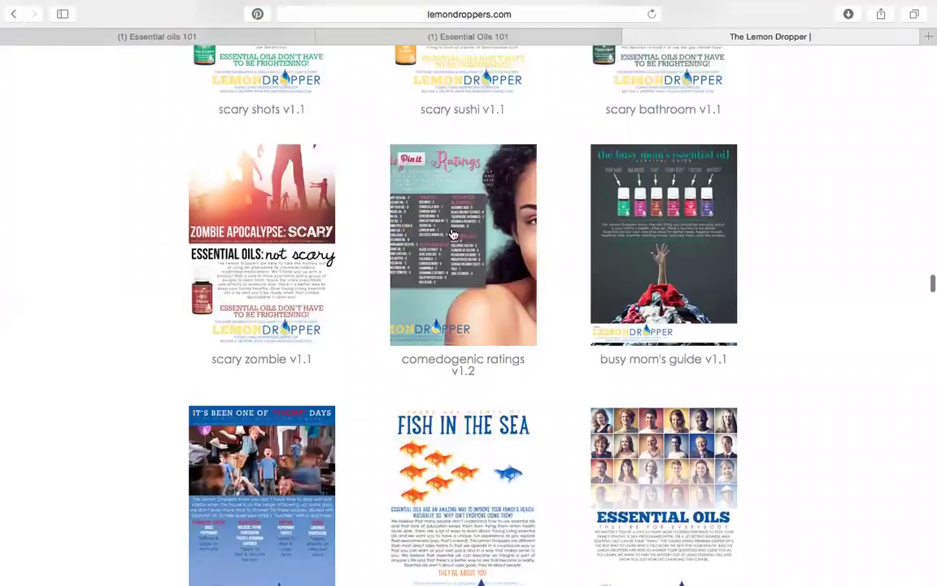
left_click(463, 271)
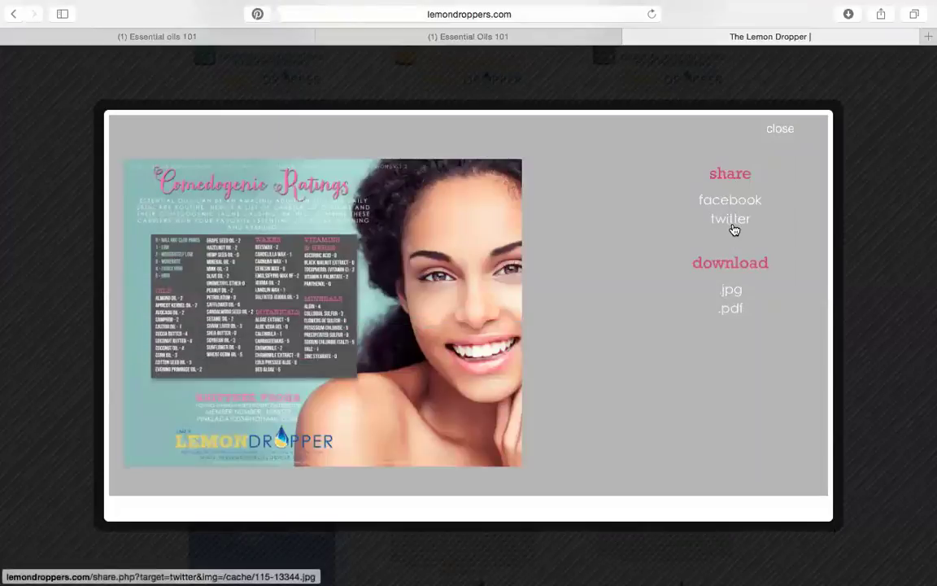
mouse_move(245, 409)
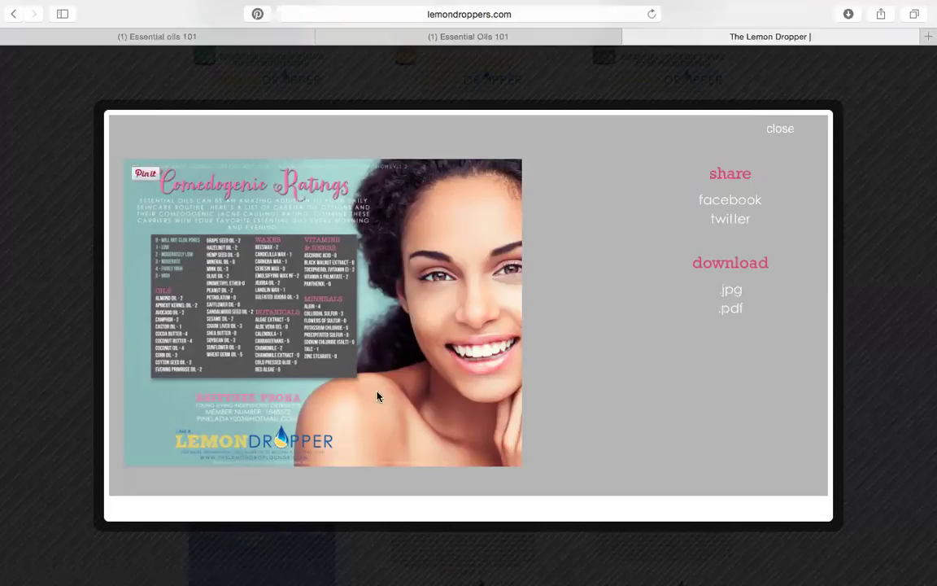
- Take the browser out of full screen and mark the graphic's share options, contact details and download options with Zoom annotations
mouse_move(533, 8)
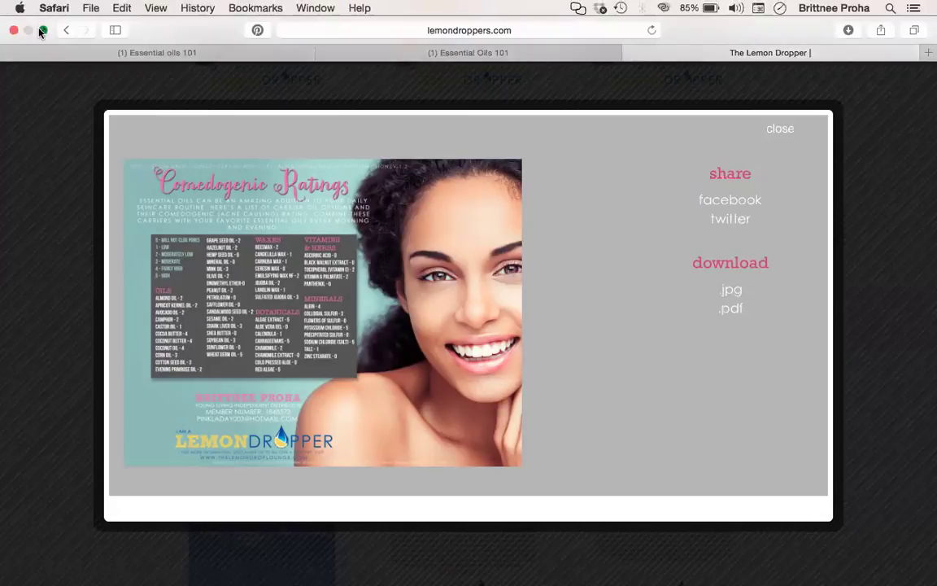
left_click(43, 30)
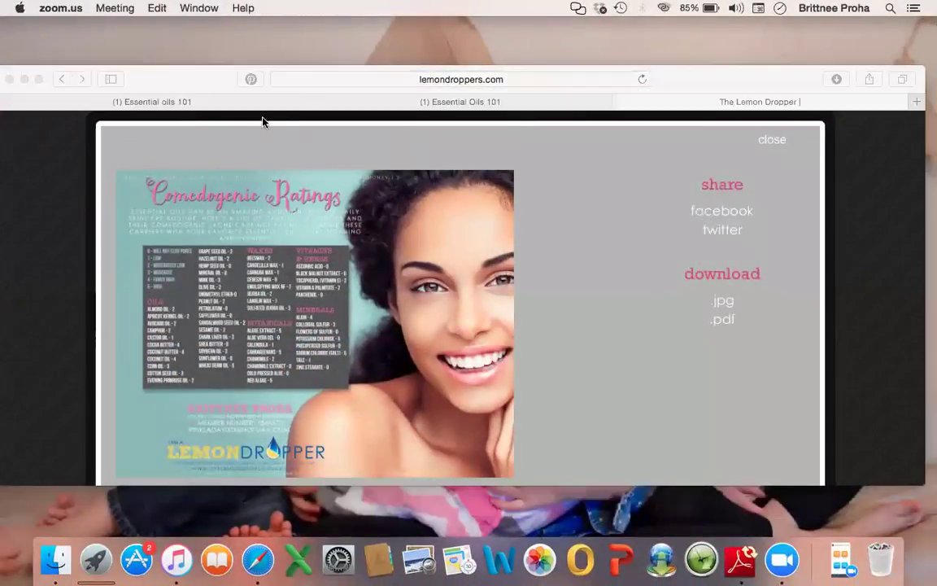
mouse_move(754, 174)
left_mouse_down()
mouse_move(701, 183)
mouse_move(697, 204)
mouse_move(716, 230)
mouse_move(765, 195)
mouse_move(704, 178)
mouse_move(704, 236)
mouse_move(758, 196)
mouse_move(748, 221)
left_mouse_up()
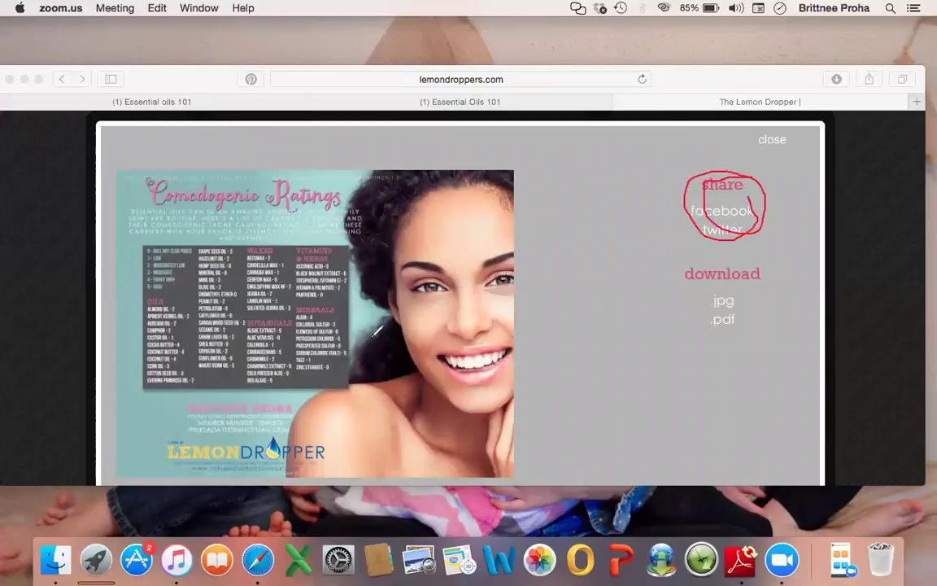
mouse_move(277, 394)
left_mouse_down()
mouse_move(193, 392)
mouse_move(183, 421)
mouse_move(260, 431)
mouse_move(298, 407)
mouse_move(278, 392)
left_mouse_up()
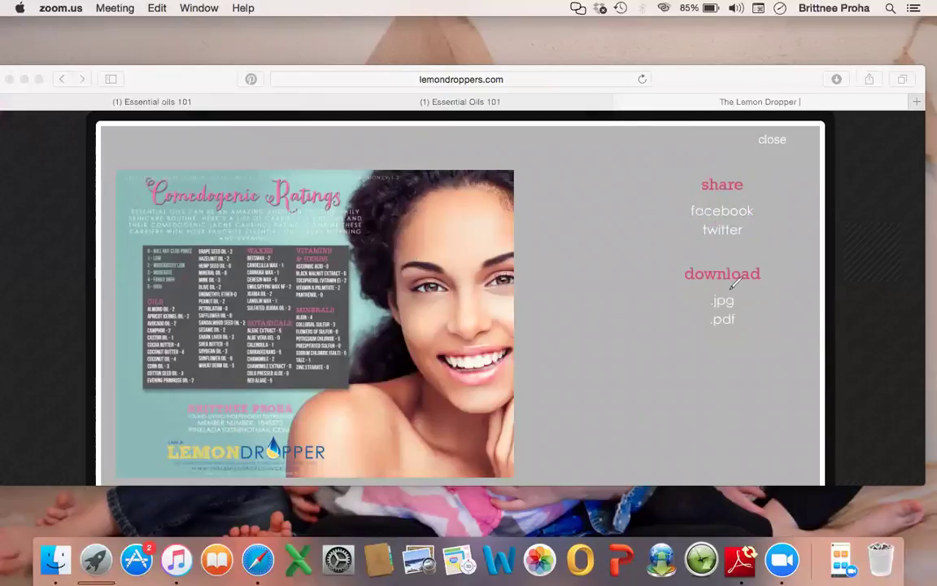
mouse_move(732, 294)
left_mouse_down()
mouse_move(701, 295)
mouse_move(732, 313)
mouse_move(757, 298)
mouse_move(734, 294)
left_mouse_up()
- Download the comedogenic ratings graphic in .jpg format and quit Preview after viewing the downloaded image
left_click(724, 305)
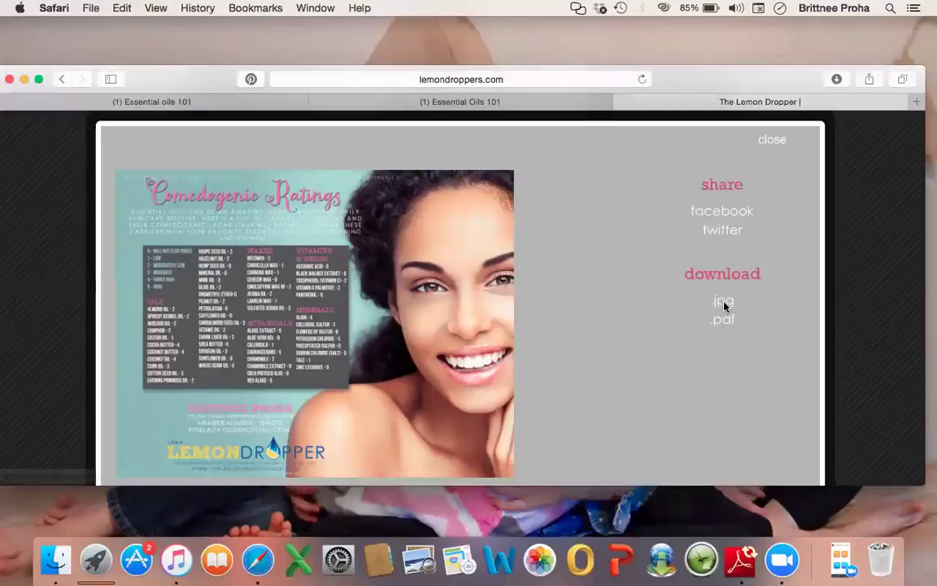
left_click(729, 312)
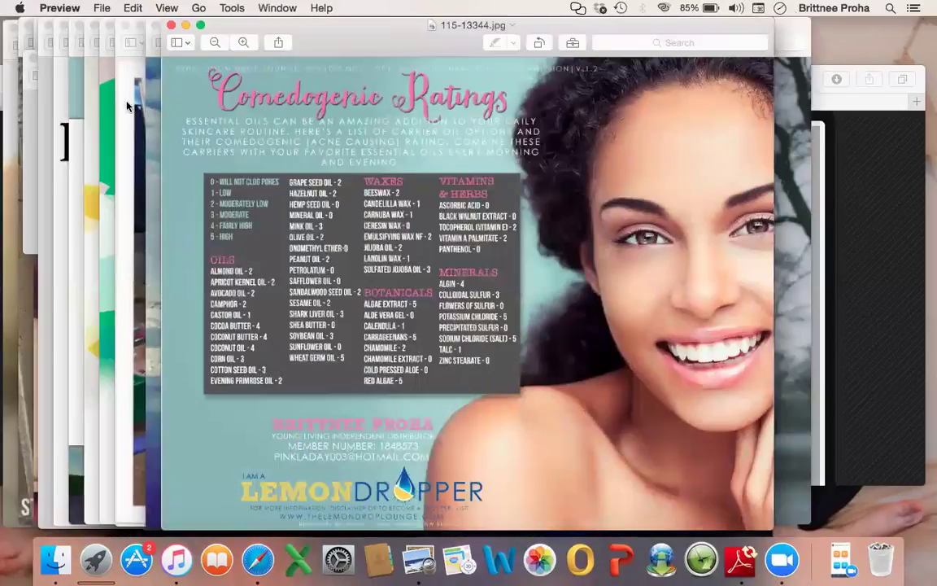
left_click(62, 8)
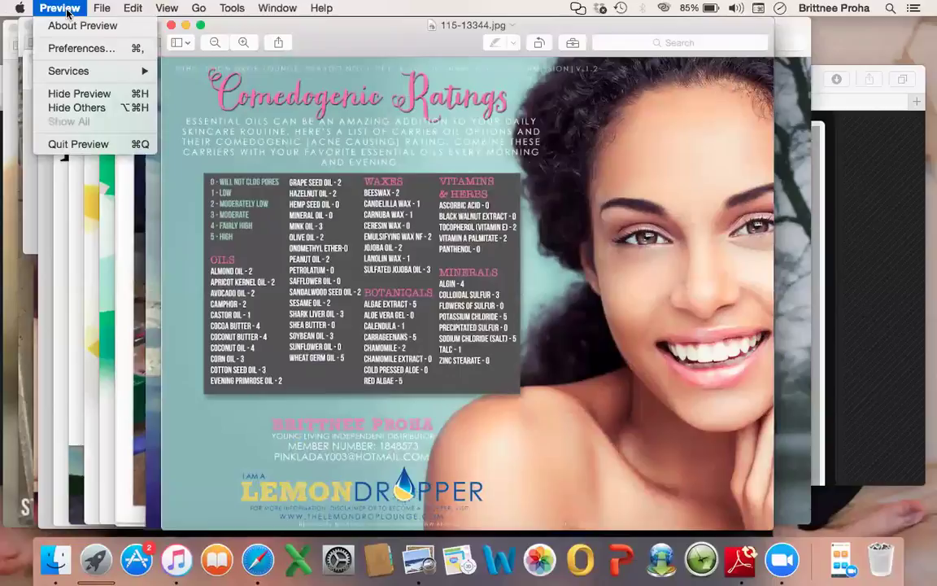
left_click(82, 148)
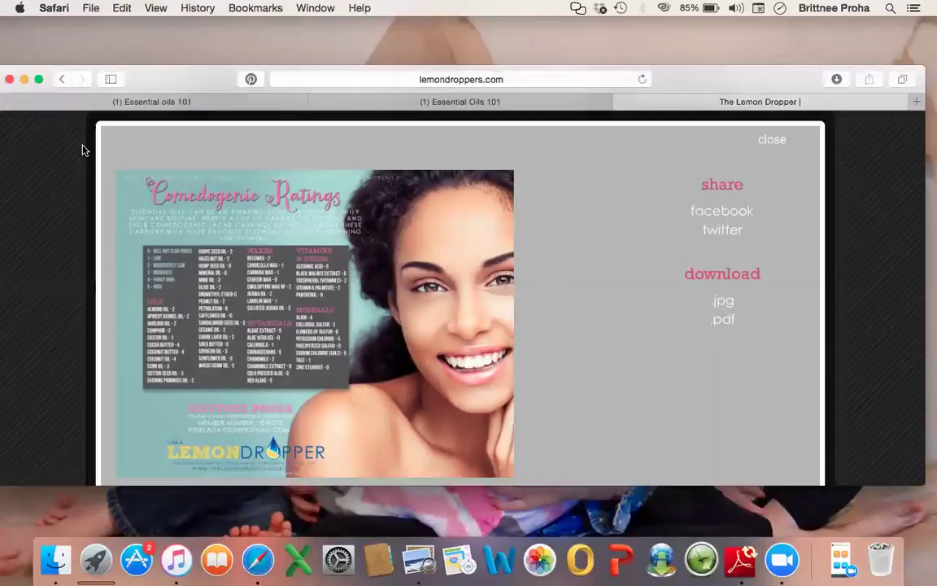